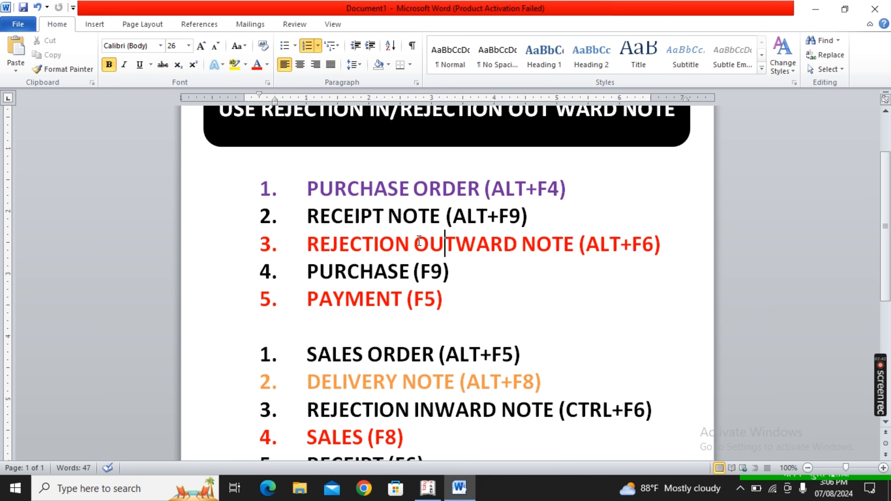
# Review the purchase and sales voucher sequences, from the payment entries to the sales order and rejection inward note.
pyautogui.click(410, 271)
pyautogui.click(403, 299)
pyautogui.scroll(-3, 403, 298)
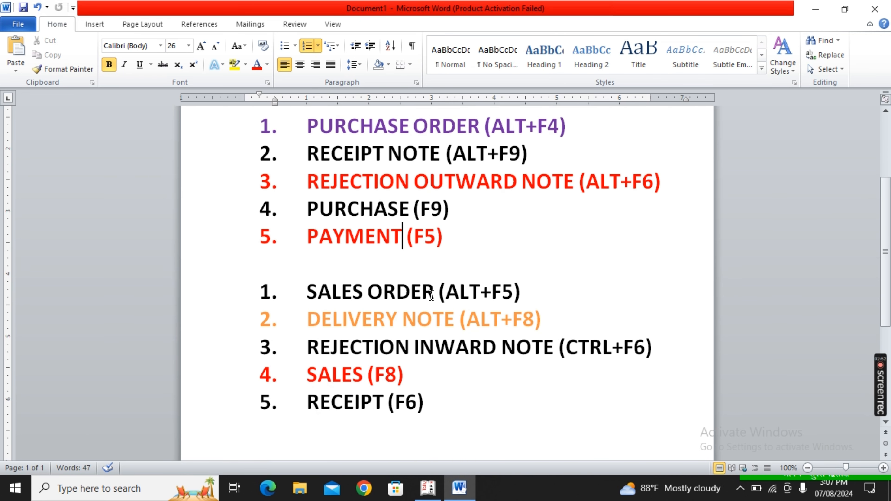
pyautogui.moveTo(522, 291); pyautogui.dragTo(358, 305)
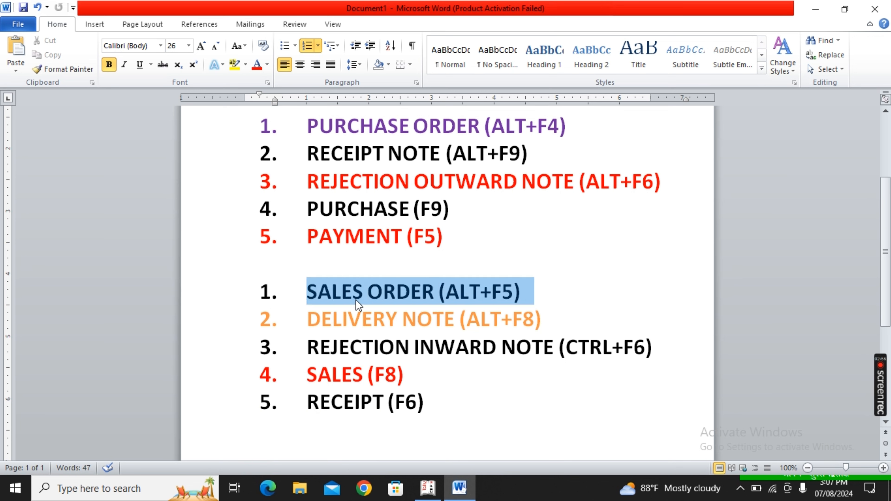
pyautogui.click(397, 295)
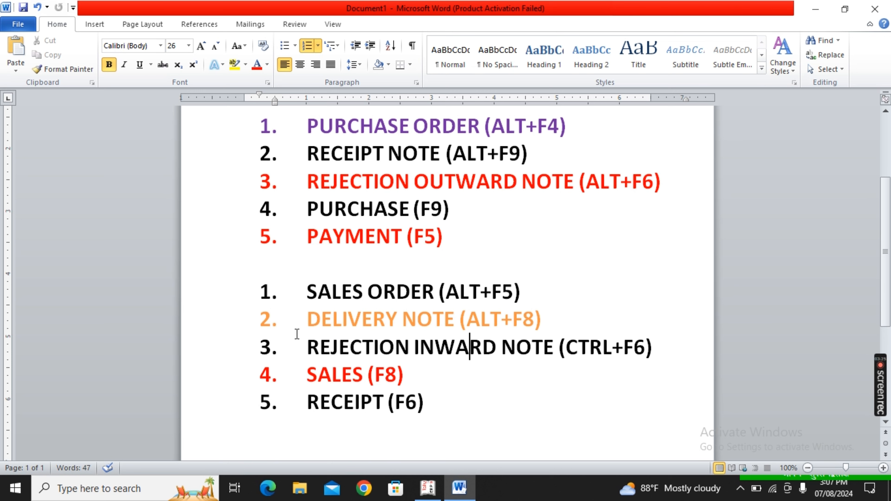
pyautogui.moveTo(308, 347); pyautogui.dragTo(519, 356)
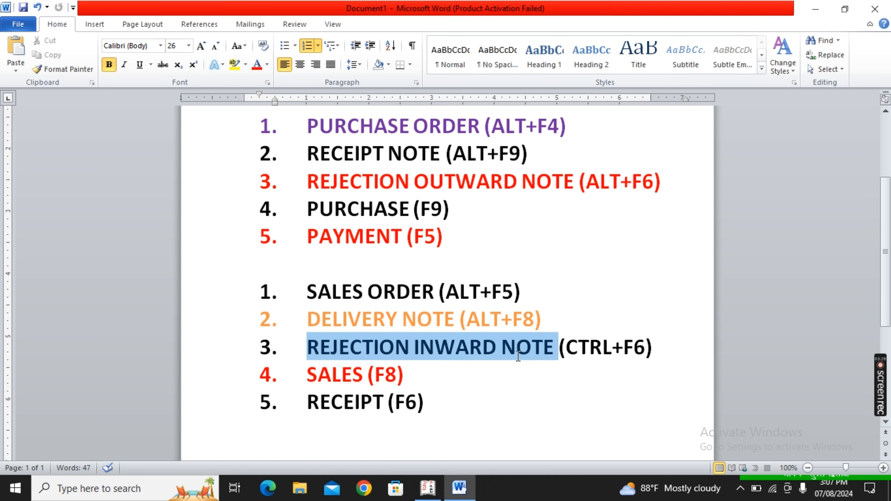
pyautogui.click(533, 347)
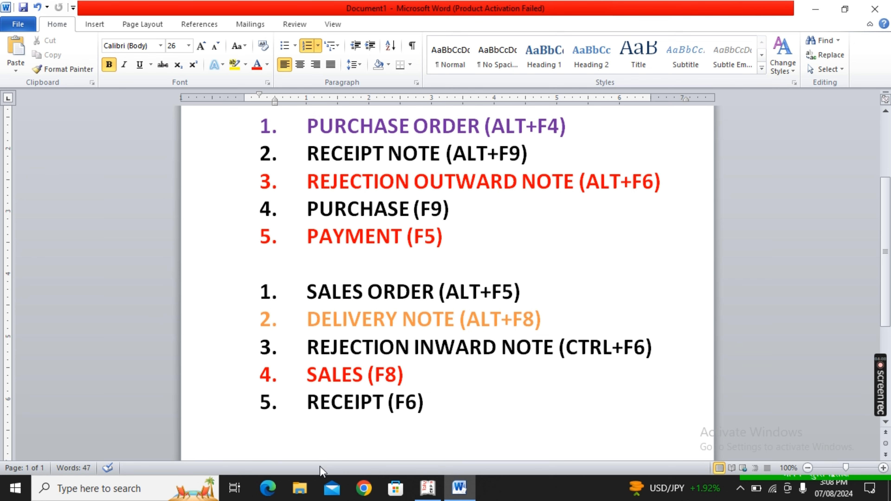
# Switch to Tally.ERP 9 and open a new Purchase Order voucher by way of the accounting vouchers.
pyautogui.click(427, 488)
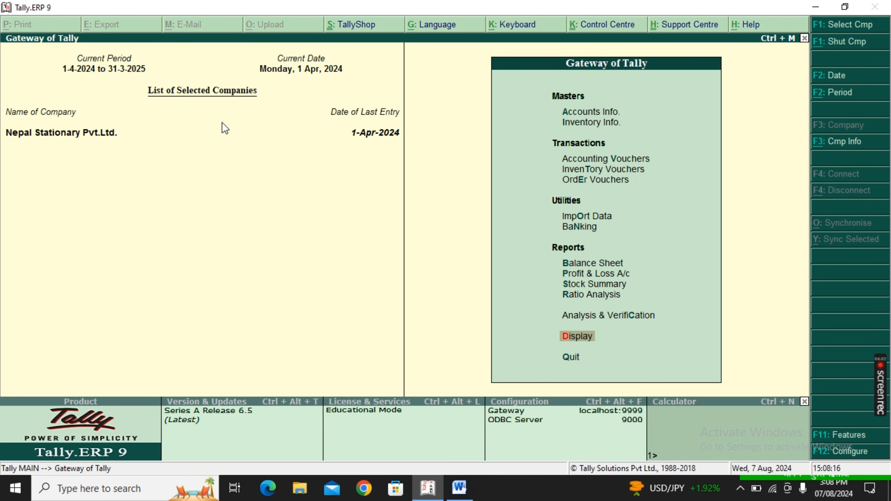
pyautogui.press('Up')
pyautogui.press('Up')
pyautogui.press('Up')
pyautogui.press('Up')
pyautogui.press('Up')
pyautogui.press('Up')
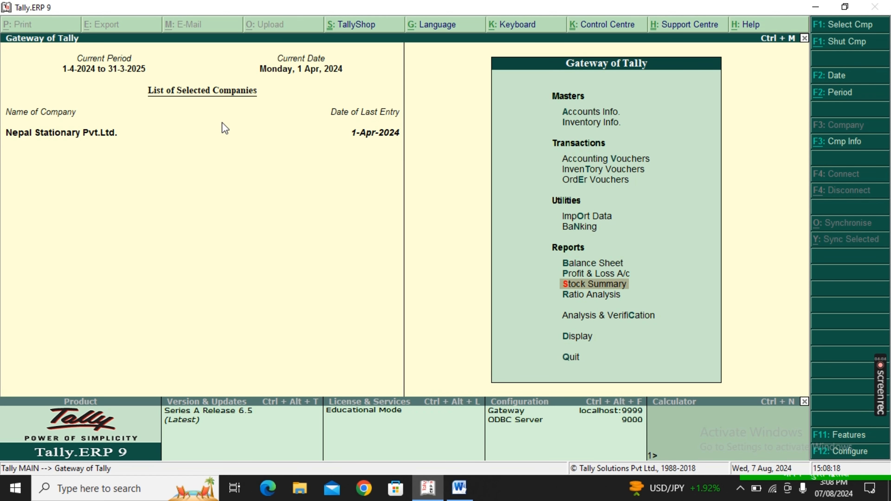
pyautogui.press('Up')
pyautogui.press('Up')
pyautogui.press('Up')
pyautogui.press('Up')
pyautogui.press('Return')
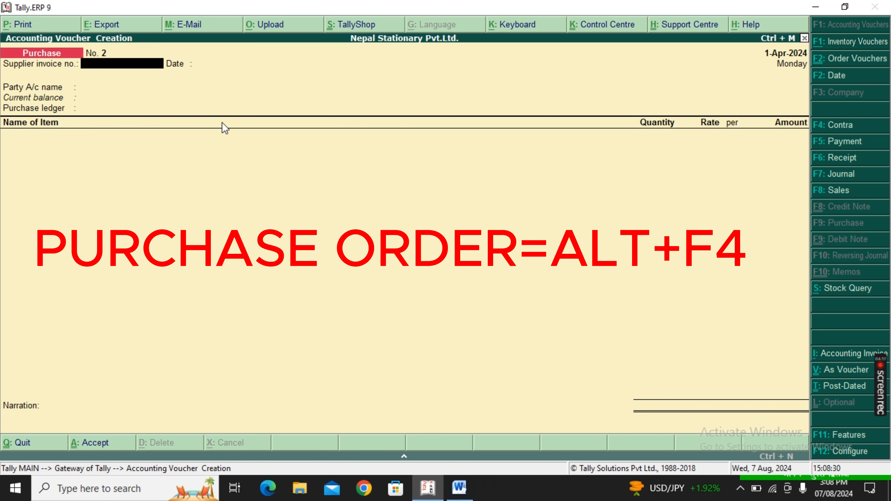
pyautogui.hotkey('alt', 'F4')
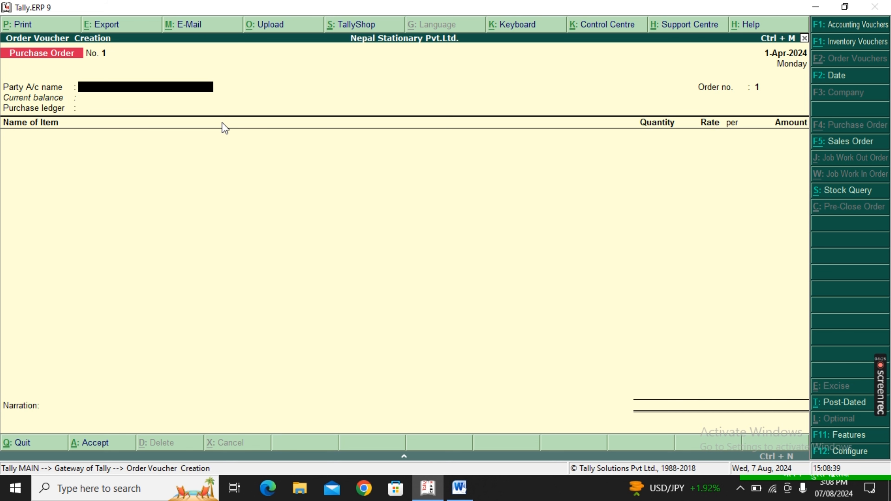
# Create a party ledger named RK SUPPLIERS under the Sundry Creditors group.
pyautogui.hotkey('alt', 'c')
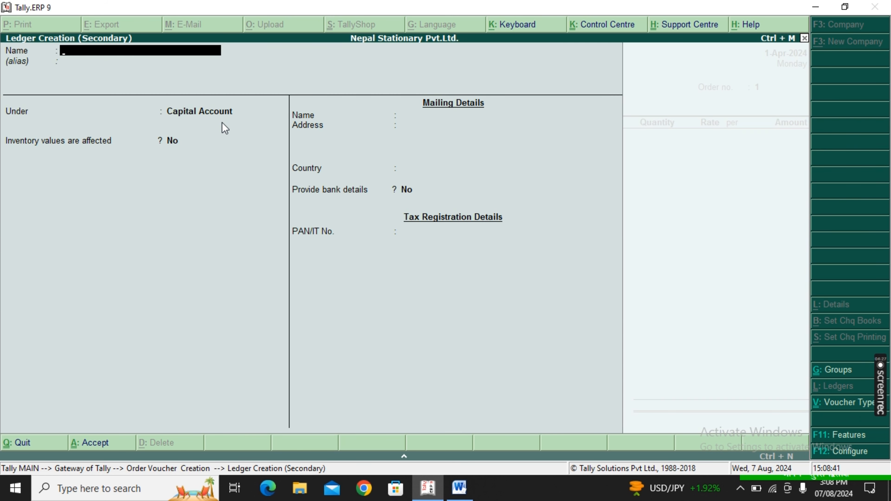
pyautogui.write('RK SUPPLIERS')
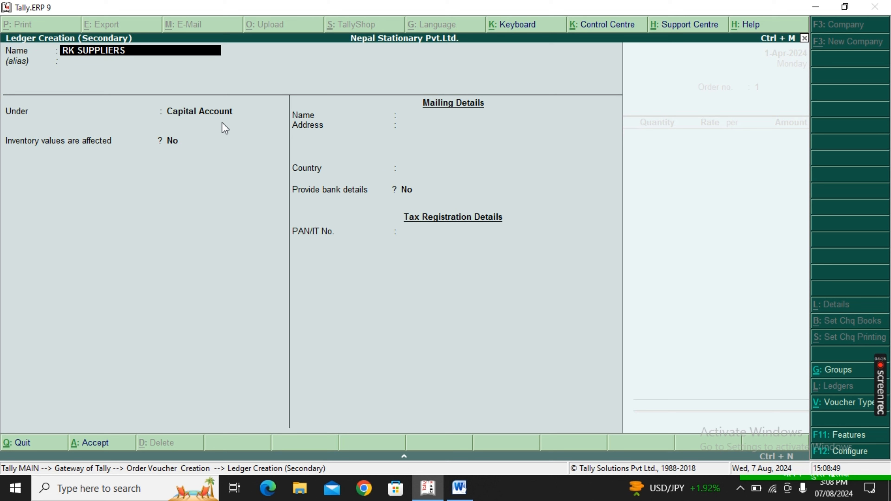
pyautogui.press('Return')
pyautogui.write('S')
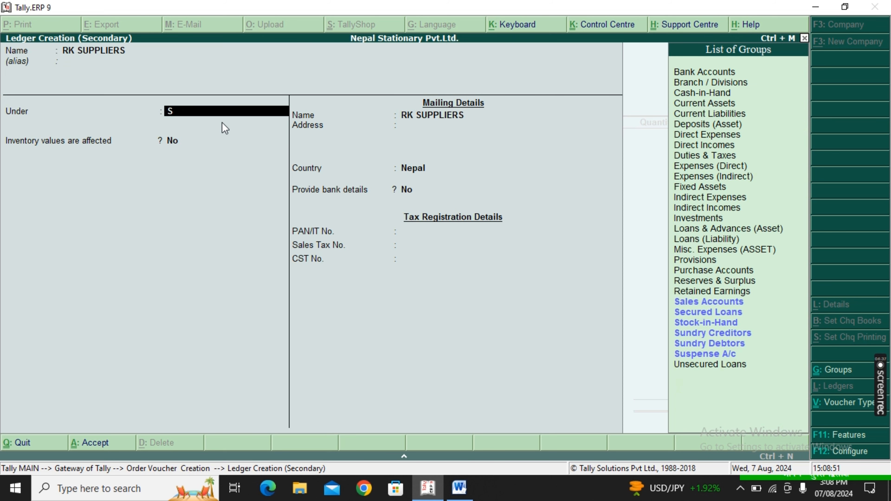
pyautogui.press('Down')
pyautogui.press('Down')
pyautogui.press('Down')
pyautogui.press('Return')
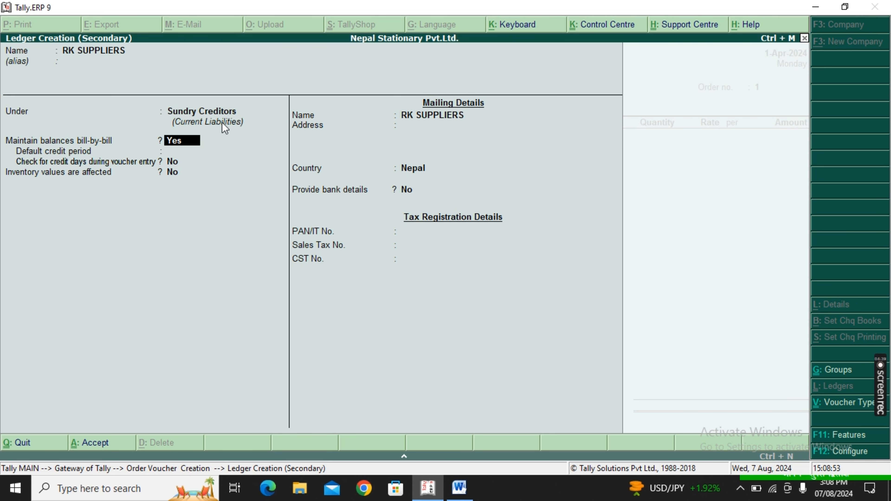
# Keep the remaining default settings of the RK SUPPLIERS ledger and save it.
pyautogui.press('Return')
pyautogui.press('Return')
pyautogui.press('Return')
pyautogui.press('Return')
pyautogui.press('Return')
pyautogui.press('Return')
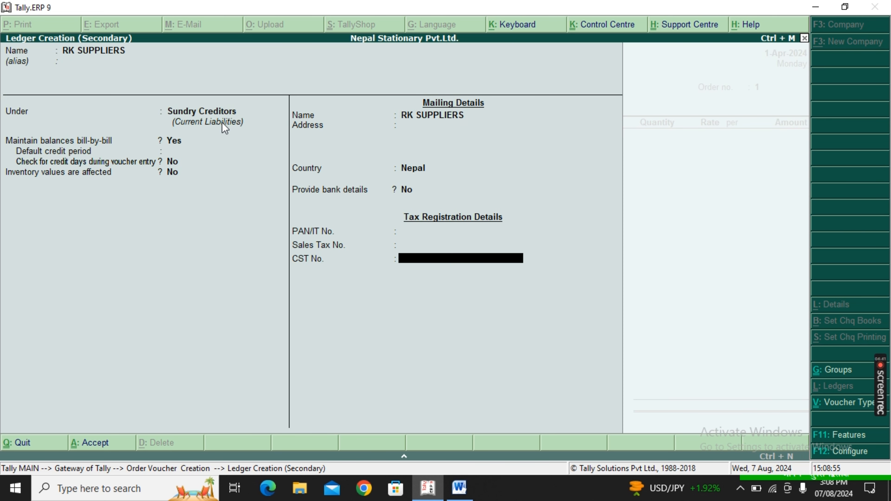
pyautogui.press('Return')
pyautogui.click(222, 122)
pyautogui.press('Return')
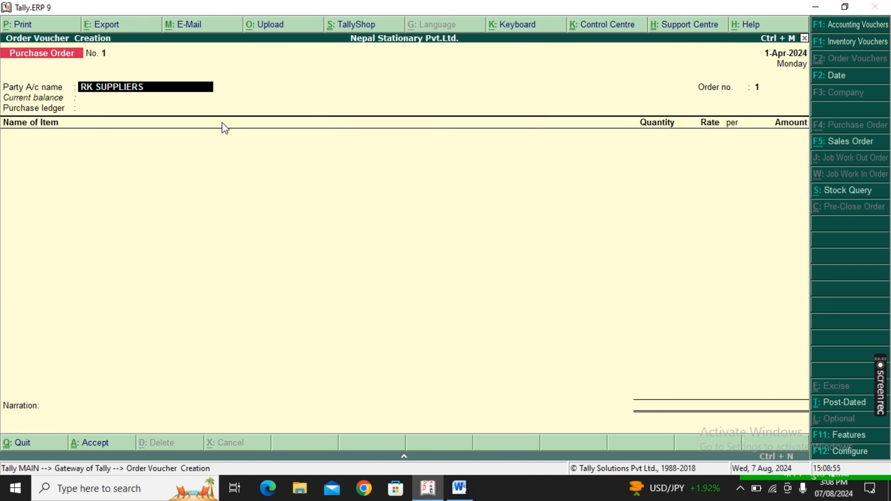
# Use RK SUPPLIERS as the purchase order's party and enter BUTWAL as the supplier's address.
pyautogui.press('Return')
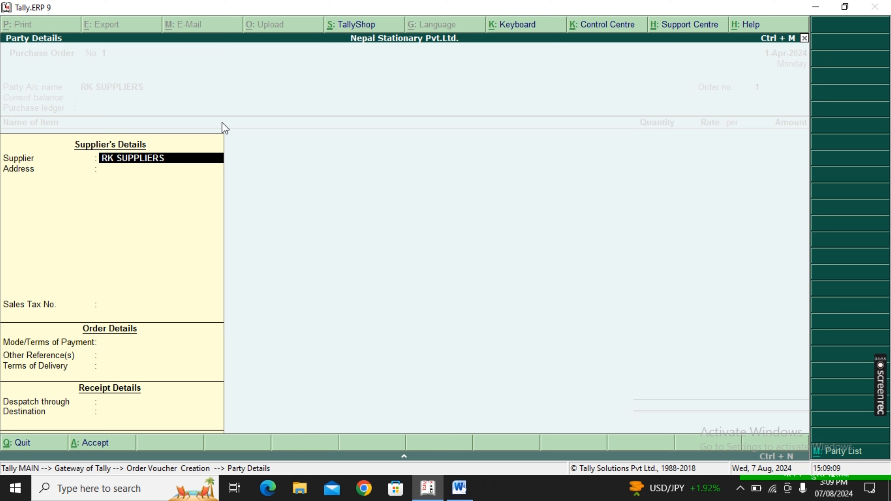
pyautogui.press('Return')
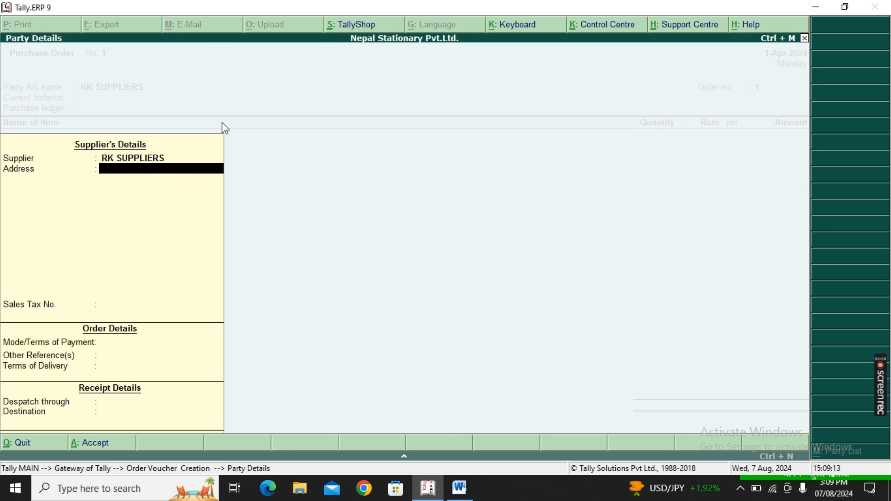
pyautogui.write('BUTWAL')
pyautogui.press('Return')
pyautogui.press('Return')
pyautogui.press('Return')
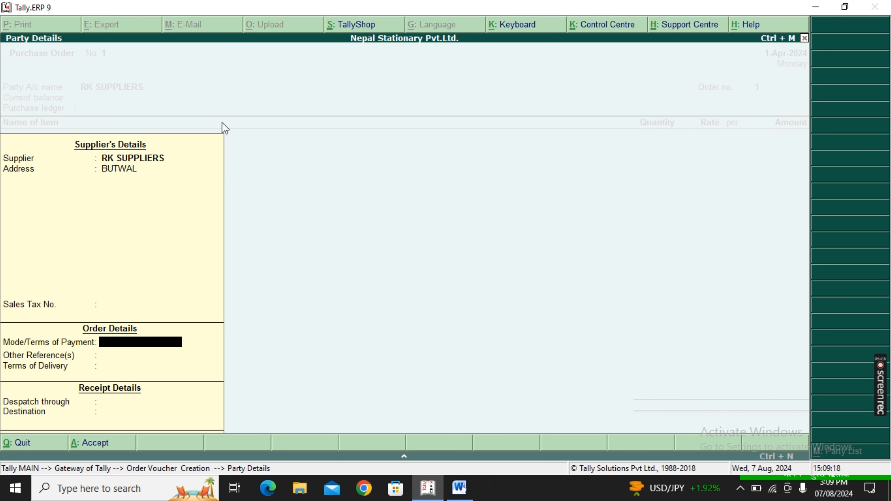
# Set the order's terms of payment to CASH and its terms of delivery to 2 DAYS.
pyautogui.write('CASH')
pyautogui.press('Return')
pyautogui.press('Return')
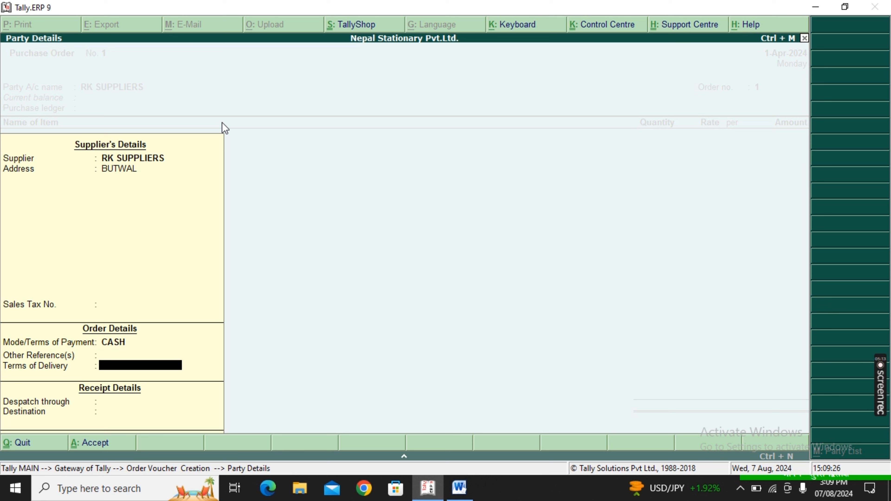
pyautogui.write('2 DAYS')
pyautogui.press('Return')
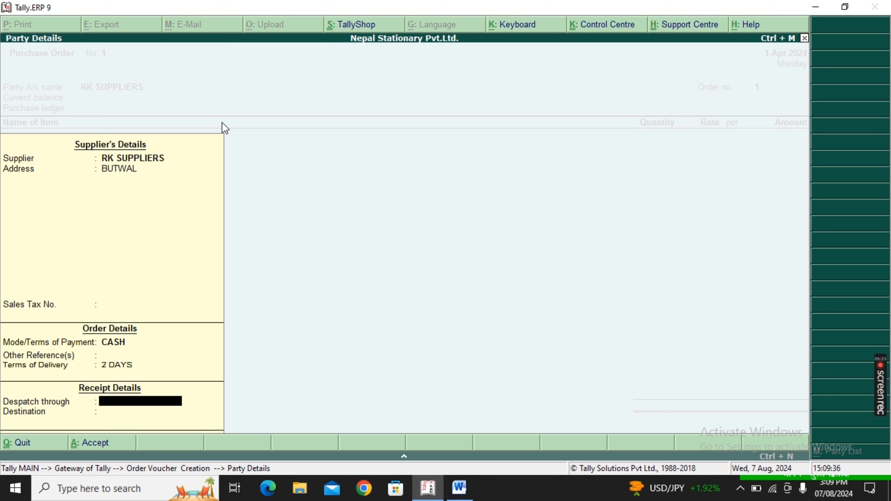
# Set the despatch method to BIKE and the destination to BHAIRAHAWA, and accept the party details.
pyautogui.write('BIKE')
pyautogui.press('Return')
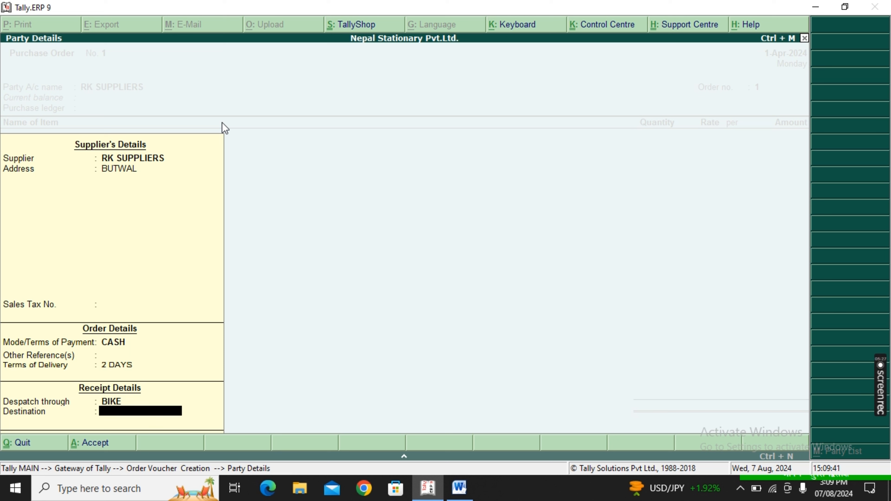
pyautogui.write('BHAIRAHAWA')
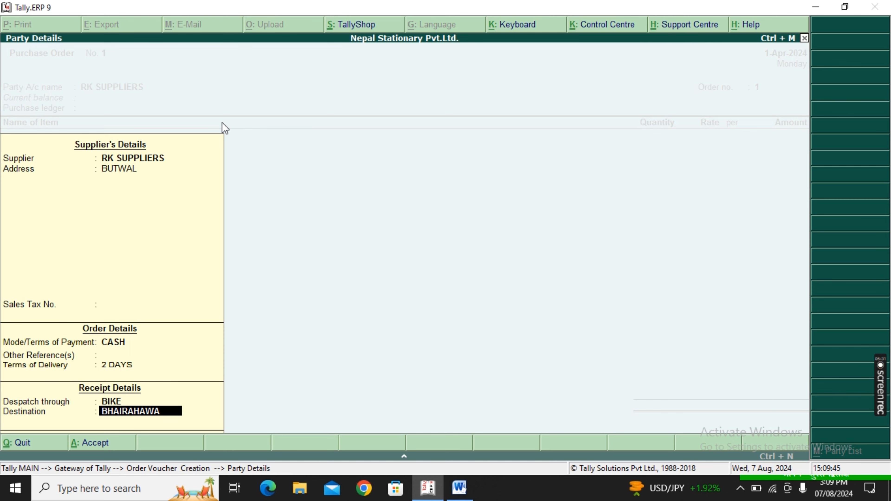
pyautogui.press('Return')
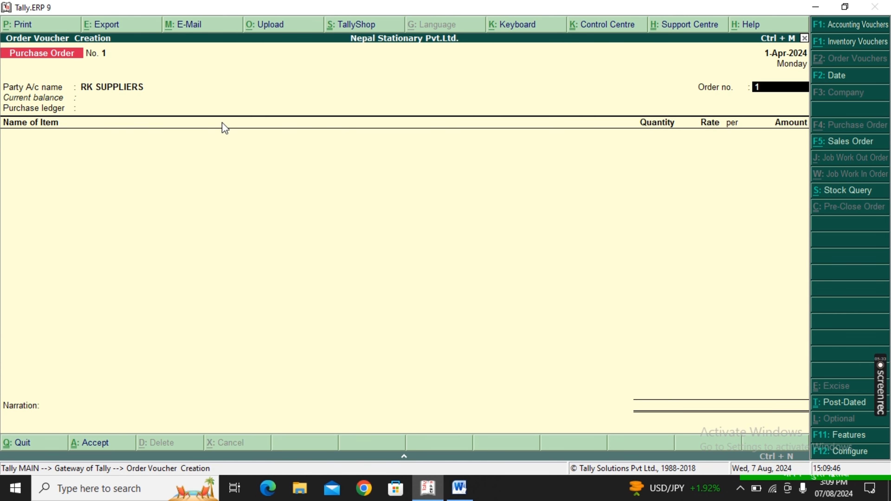
# Replace the default order number with the supplier's order number and choose Purchase A/c as the purchase ledger.
pyautogui.write('23')
pyautogui.press('BackSpace')
pyautogui.press('BackSpace')
pyautogui.press('BackSpace')
pyautogui.write('999')
pyautogui.press('Return')
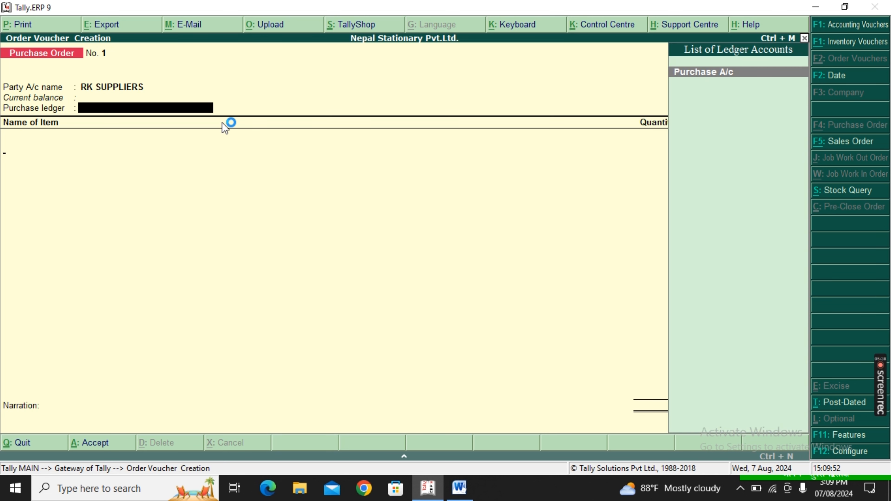
pyautogui.press('Return')
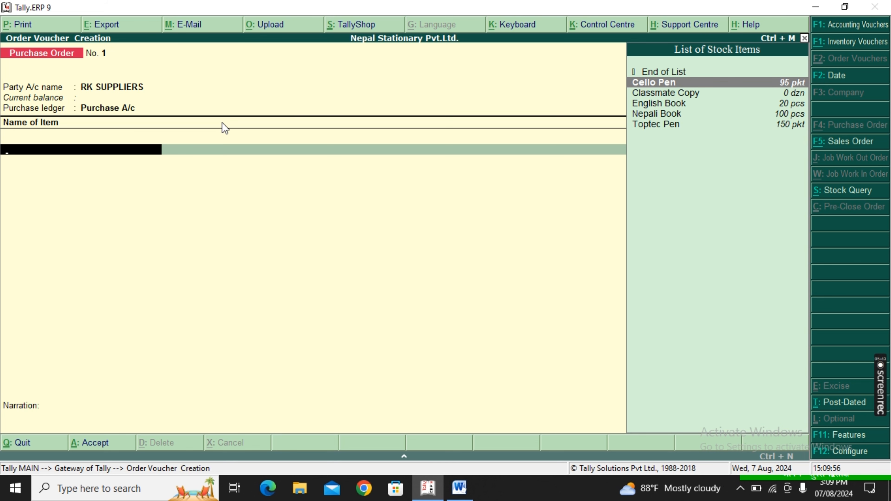
# Add Classmate Copy to the order, due on 1-Apr-2024, with a quantity of 500 dzn at 500.00 per dozen.
pyautogui.press('Down')
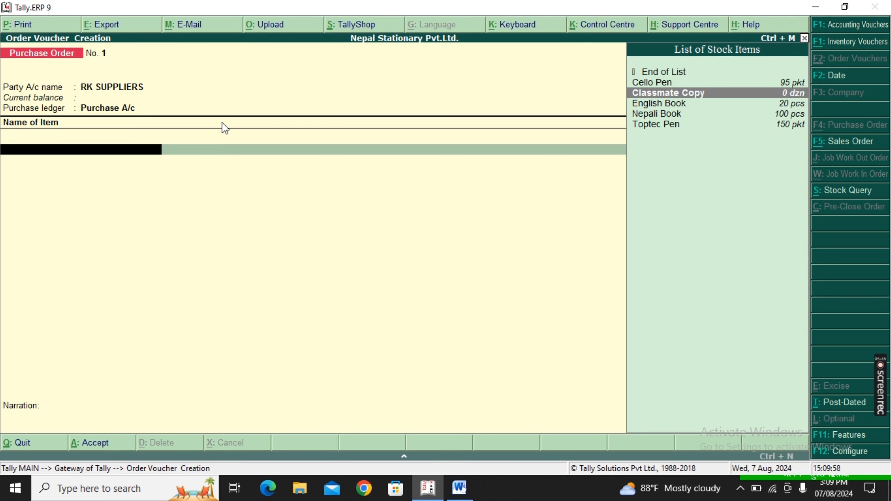
pyautogui.press('Return')
pyautogui.press('Return')
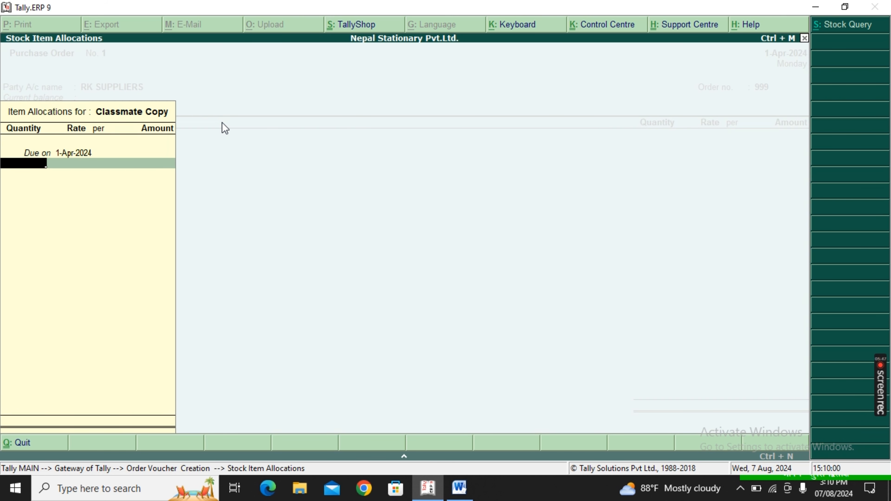
pyautogui.write('500')
pyautogui.press('Return')
pyautogui.press('Return')
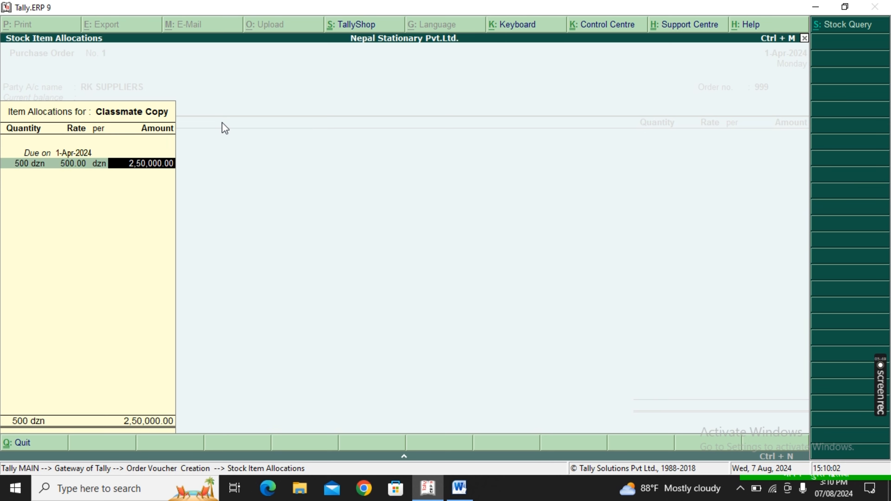
pyautogui.press('Return')
pyautogui.press('Return')
pyautogui.press('Return')
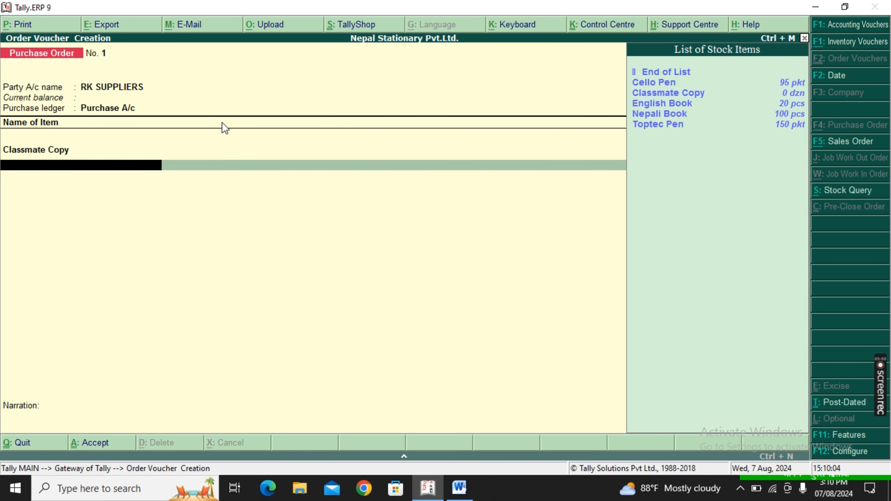
# Add English Book to the order, due on 1-Apr-2024, with a quantity of 200 pcs at 250.00 each.
pyautogui.press('Down')
pyautogui.press('Down')
pyautogui.press('Down')
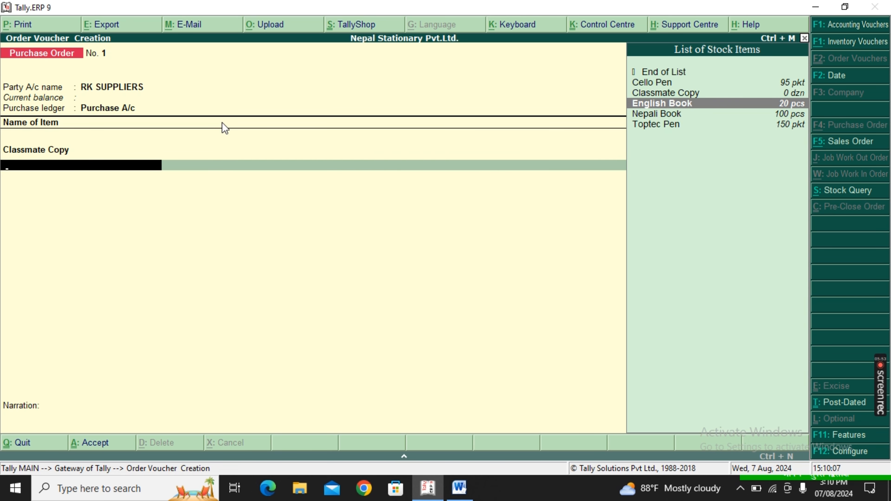
pyautogui.press('Return')
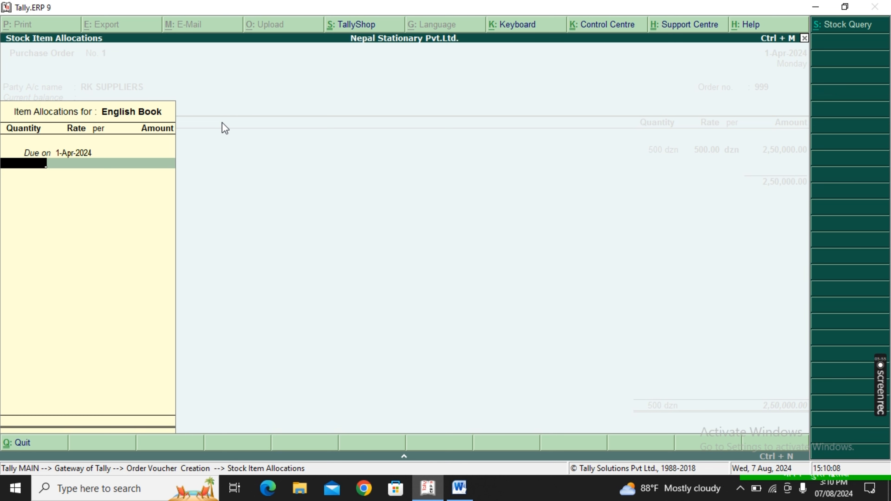
pyautogui.write('200')
pyautogui.press('Return')
pyautogui.press('Return')
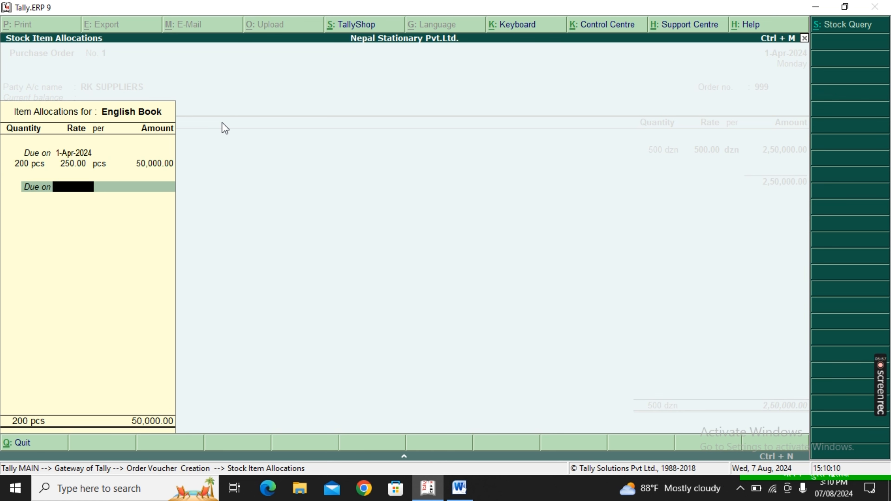
pyautogui.press('Return')
pyautogui.press('Return')
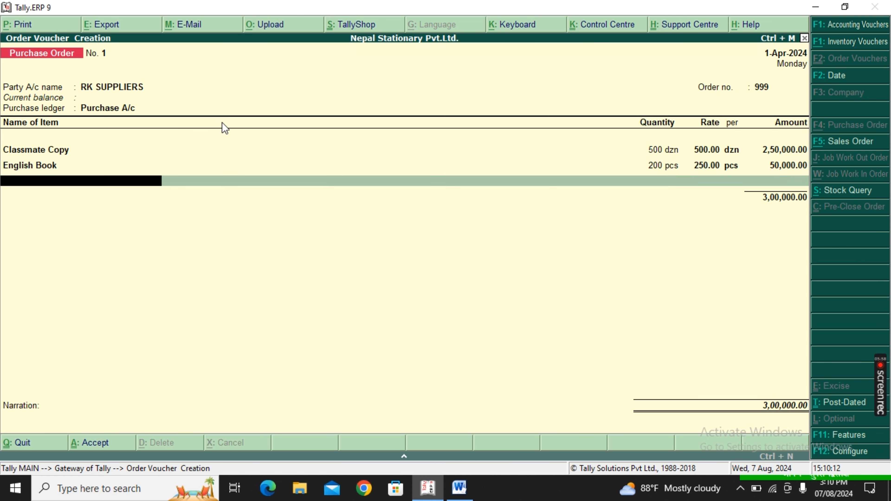
# Close the item list, enter the narration "BEING PURCHASE ORDER THE FOLLOWING ITEMS ON CREDIT FROM RK SUPPLIERS" and save the purchase order.
pyautogui.press('Return')
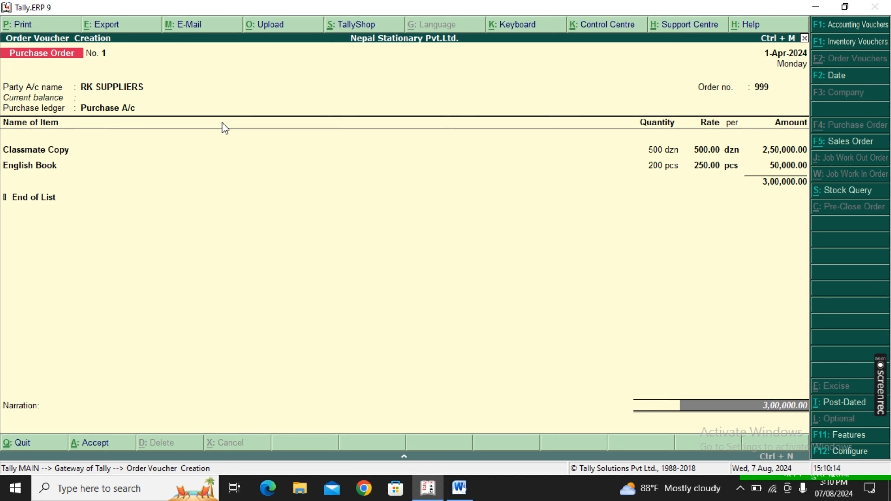
pyautogui.write('B')
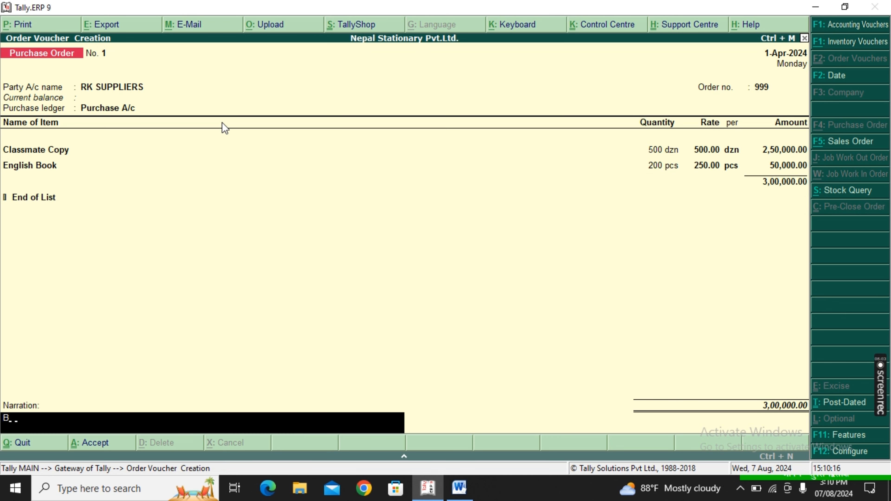
pyautogui.write('EING PURCHASE ORDER IT')
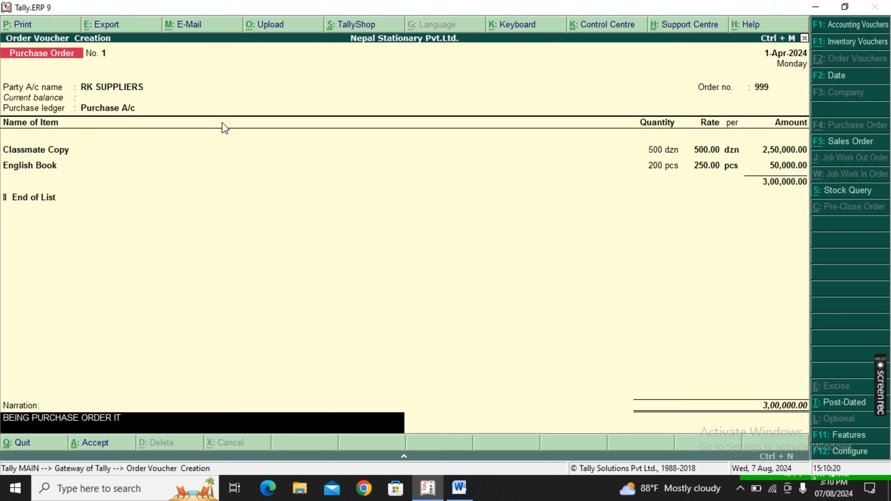
pyautogui.press('BackSpace')
pyautogui.write('THE FOLLOWING ITME')
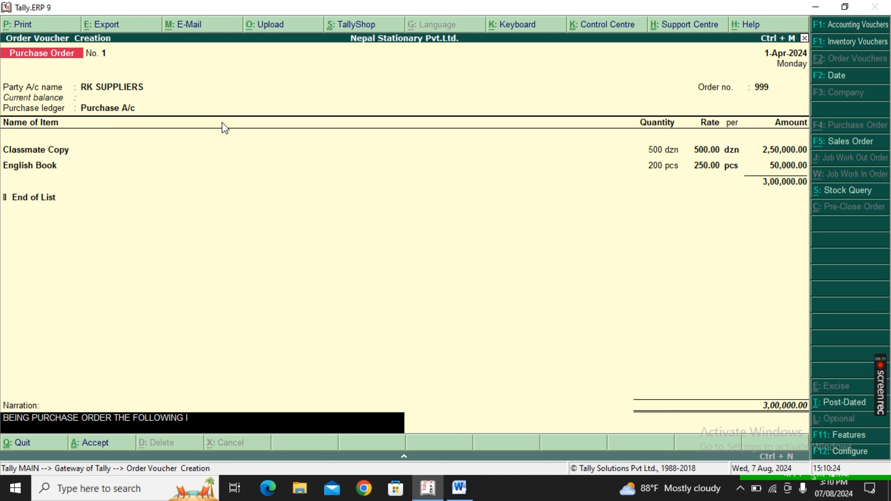
pyautogui.press('BackSpace')
pyautogui.press('BackSpace')
pyautogui.write('EMS ON CREDIT')
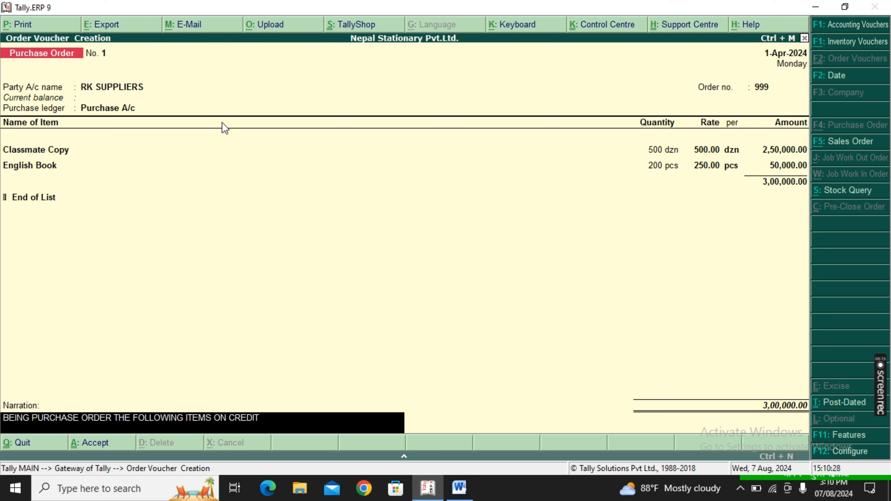
pyautogui.write(' FROM RK SUPPLIERS.')
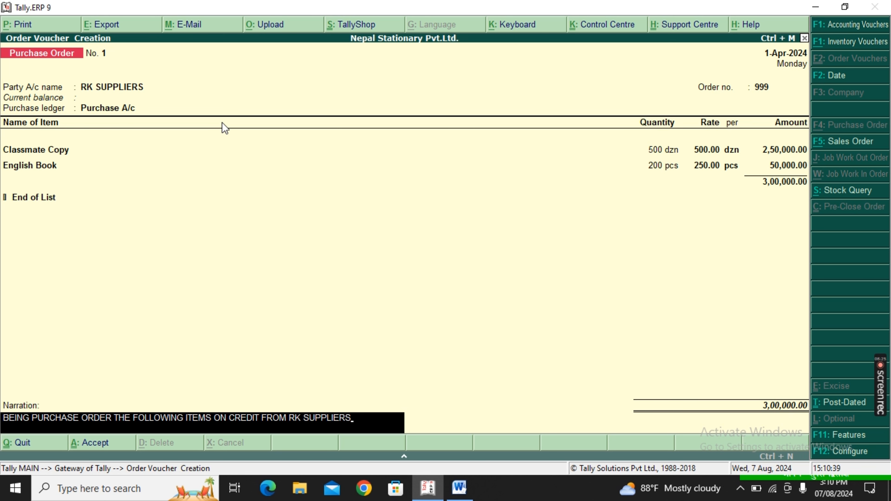
pyautogui.press('Return')
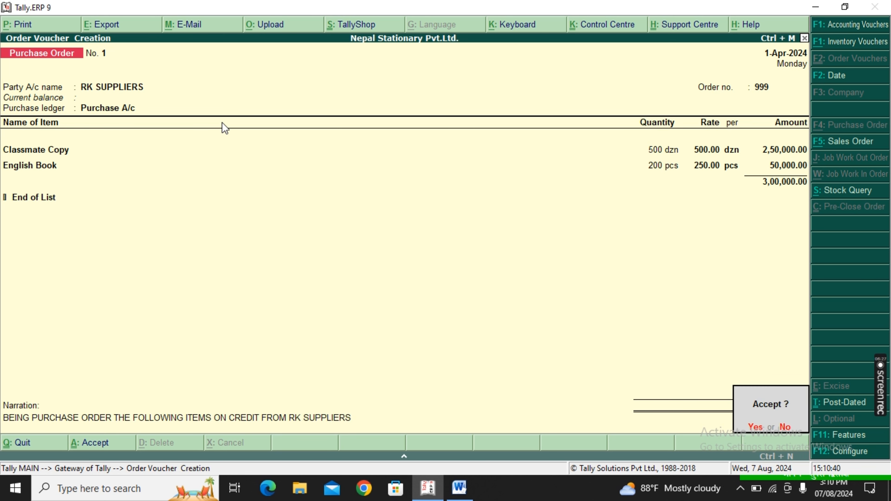
pyautogui.press('Return')
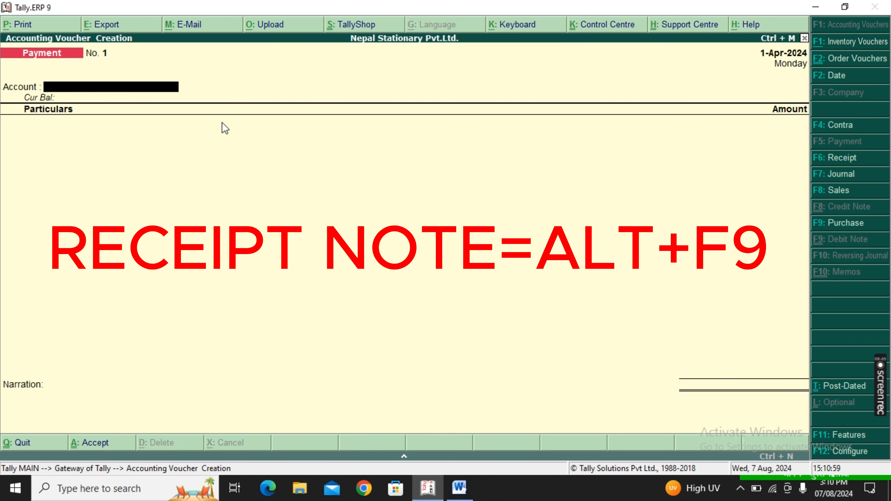
# Start a Receipt Note voucher with reference number 55 and RK SUPPLIERS as the party account.
pyautogui.hotkey('alt', 'F9')
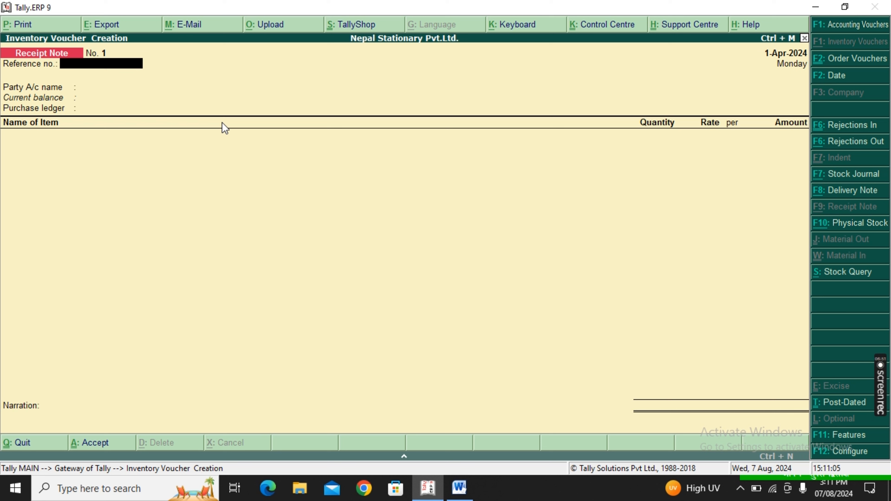
pyautogui.write('55')
pyautogui.press('Return')
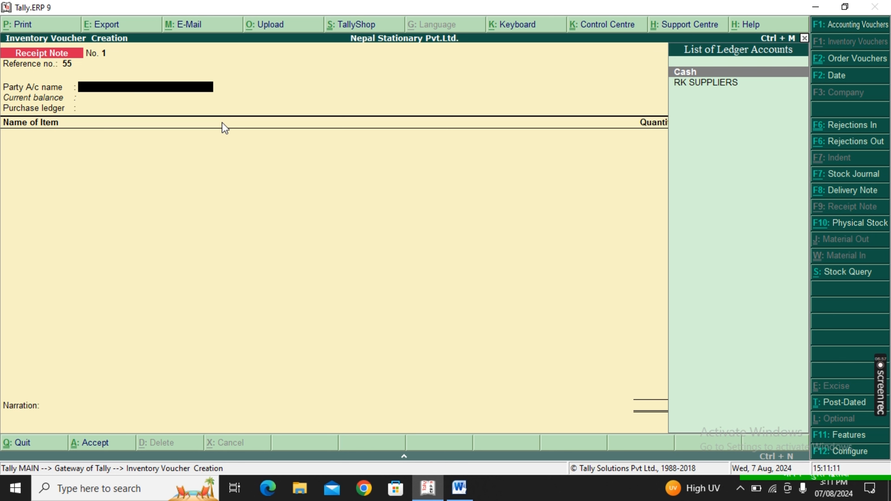
pyautogui.press('Down')
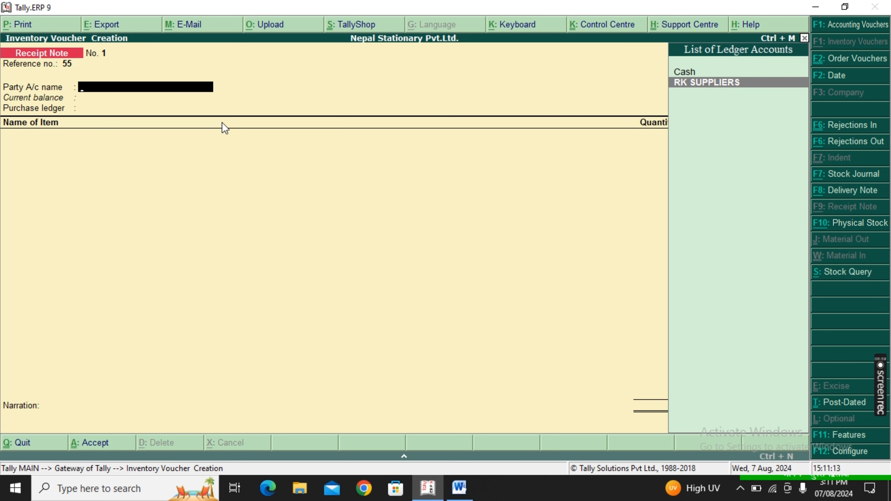
pyautogui.press('Return')
# Link the receipt note to the supplier's order dated 1-Apr-2024, accept the party details and keep Purchase A/c as the purchase ledger.
pyautogui.press('Down')
pyautogui.press('Down')
pyautogui.press('Down')
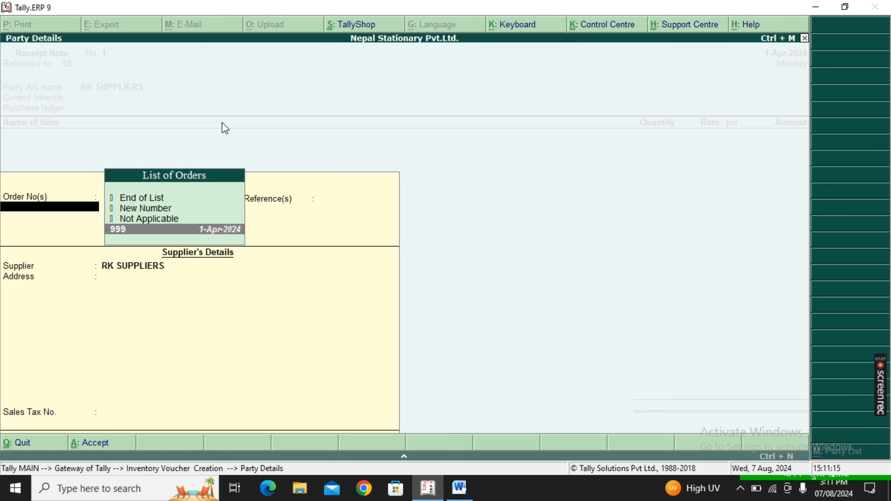
pyautogui.press('Return')
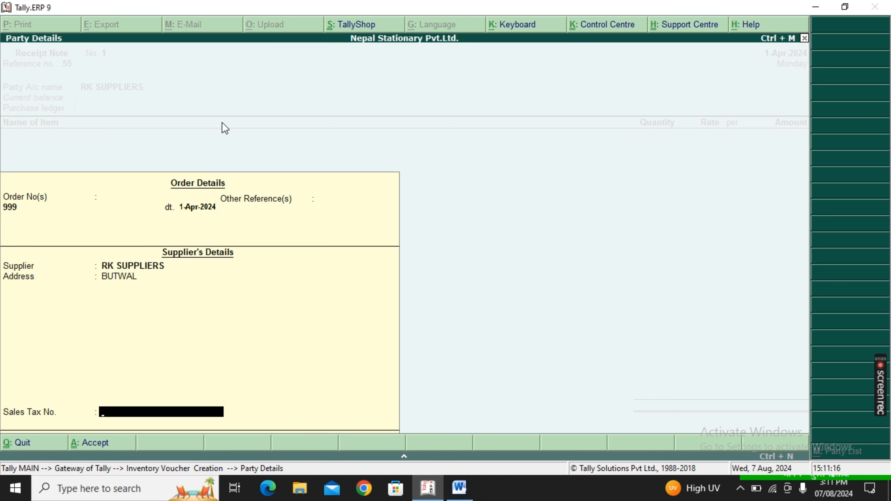
pyautogui.press('Return')
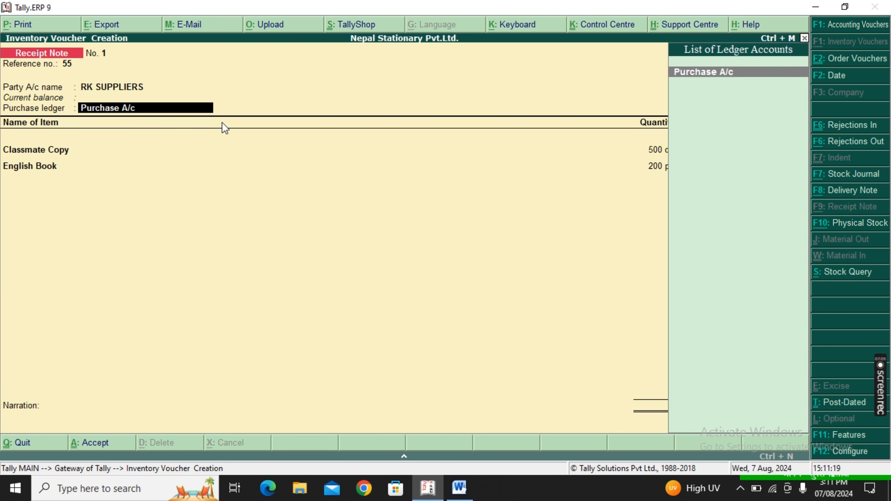
pyautogui.press('Return')
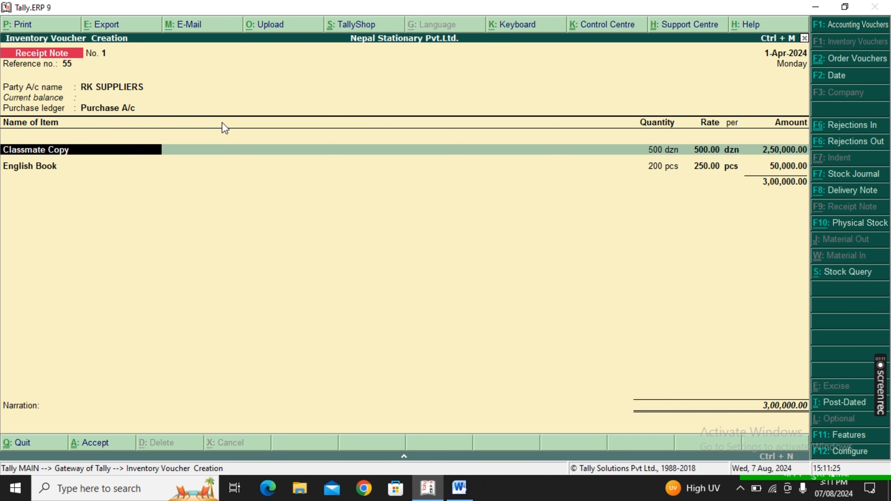
# Accept the order's Classmate Copy and English Book lines in the receipt note, with their allocations, quantities and rates unchanged.
pyautogui.press('Return')
pyautogui.press('Return')
pyautogui.press('Return')
pyautogui.press('Return')
pyautogui.press('Return')
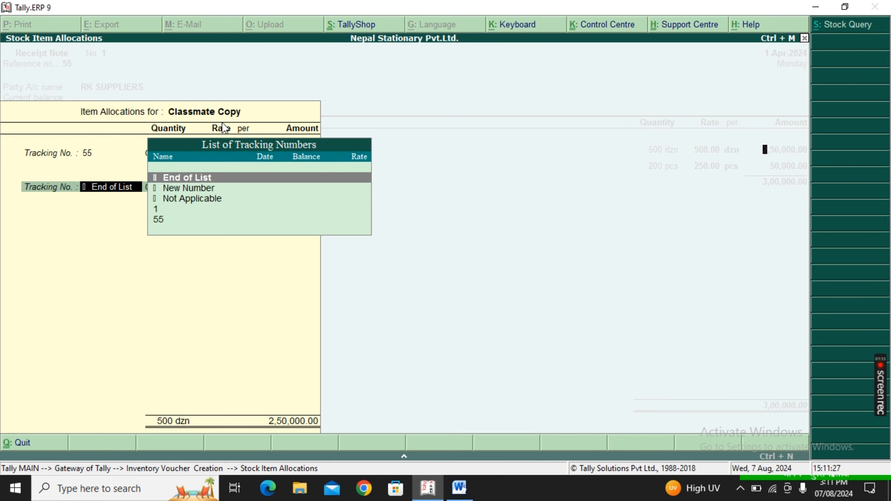
pyautogui.press('Return')
pyautogui.press('Return')
pyautogui.press('Return')
pyautogui.press('Return')
pyautogui.press('Return')
pyautogui.press('Return')
pyautogui.press('Return')
pyautogui.press('Return')
pyautogui.press('Return')
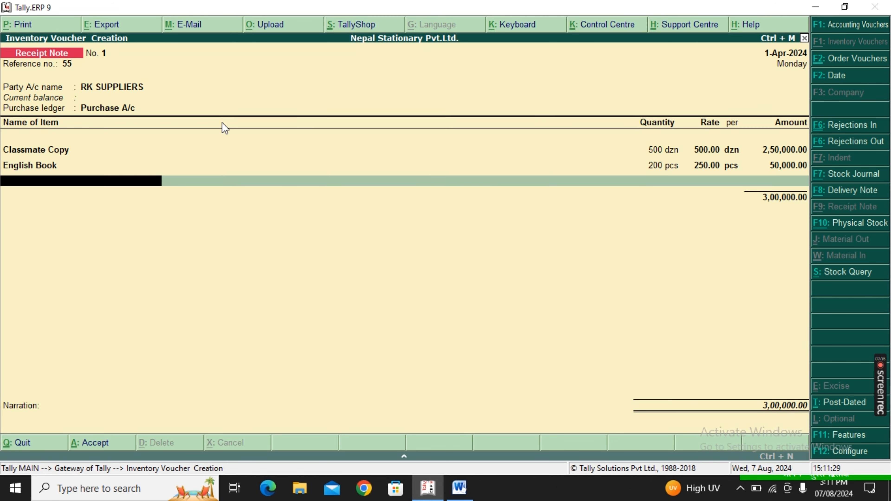
# Leave the receipt note's narration blank and save the voucher.
pyautogui.press('Return')
pyautogui.press('Return')
pyautogui.press('Return')
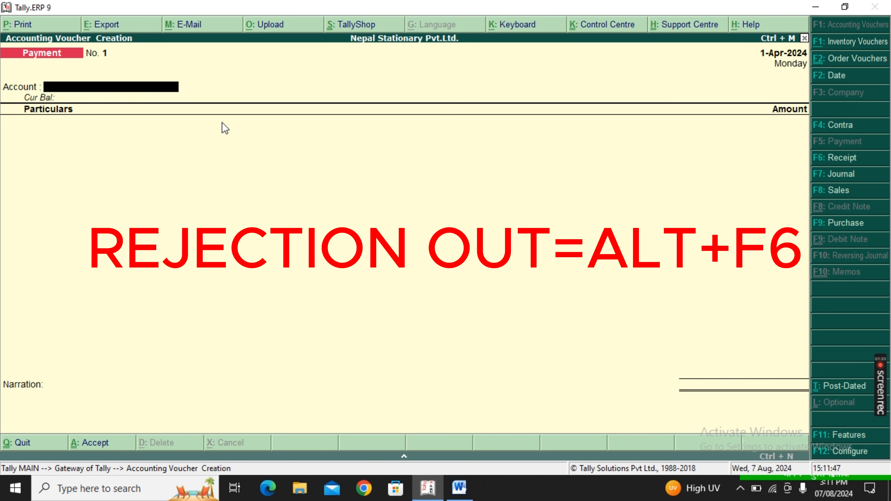
# Start a Rejections Out voucher for the RK SUPPLIERS ledger, keeping the supplier's name and leaving the address blank.
pyautogui.hotkey('alt', 'F6')
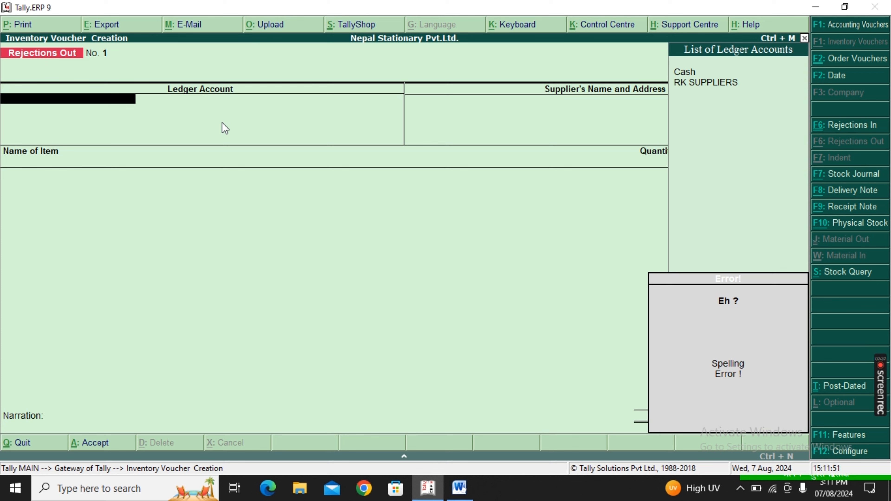
pyautogui.press('Down')
pyautogui.press('Return')
pyautogui.press('Return')
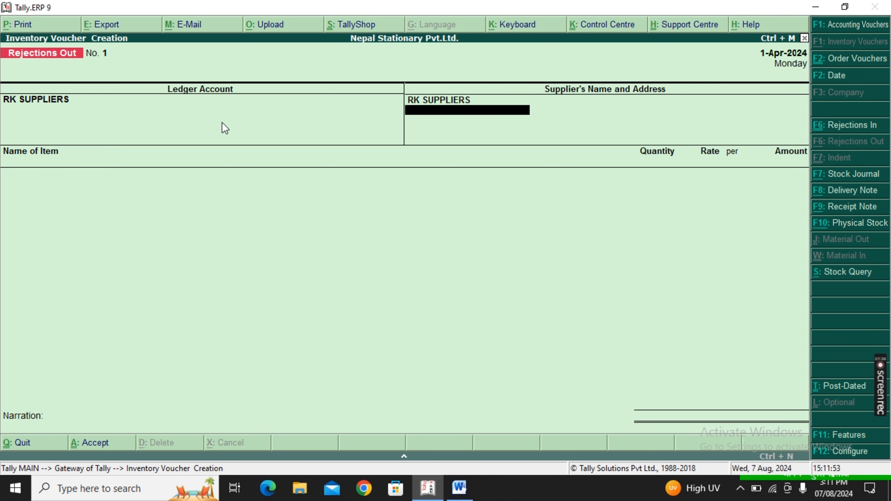
pyautogui.press('Return')
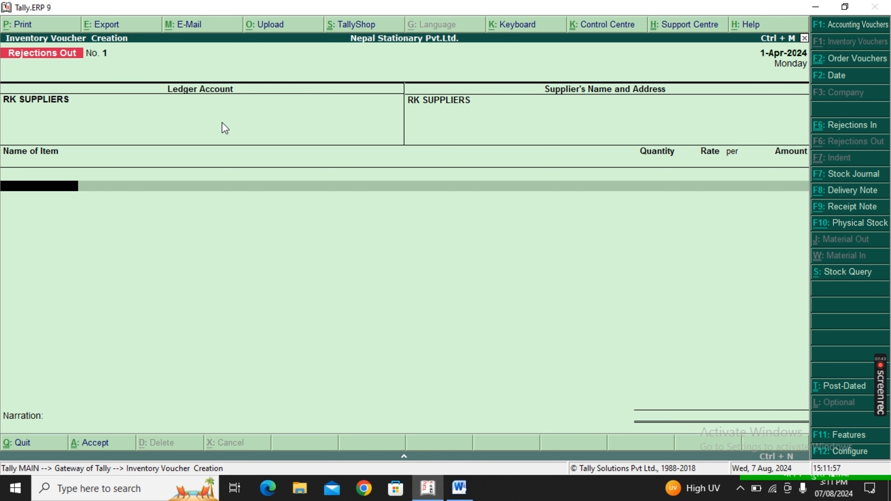
# Add Classmate Copy to the rejection against tracking number 55, with a quantity of 200 dzn at 500.00 per dozen.
pyautogui.press('Down')
pyautogui.press('Down')
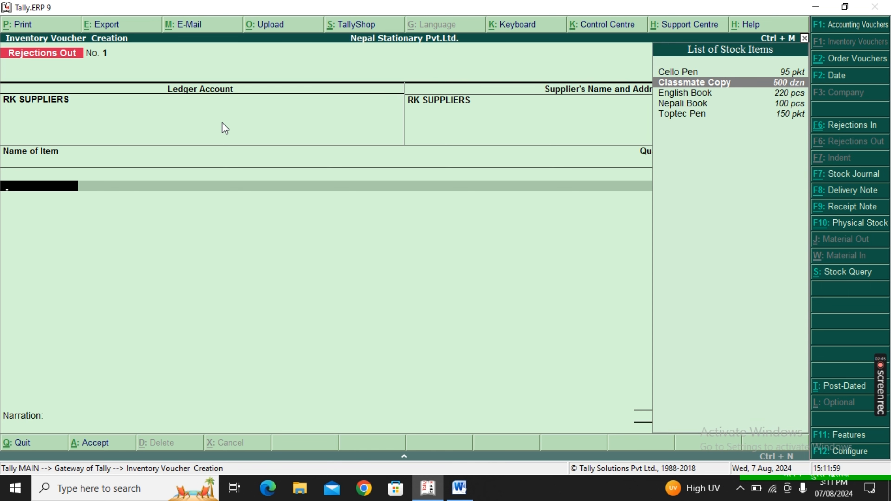
pyautogui.press('Return')
pyautogui.press('Down')
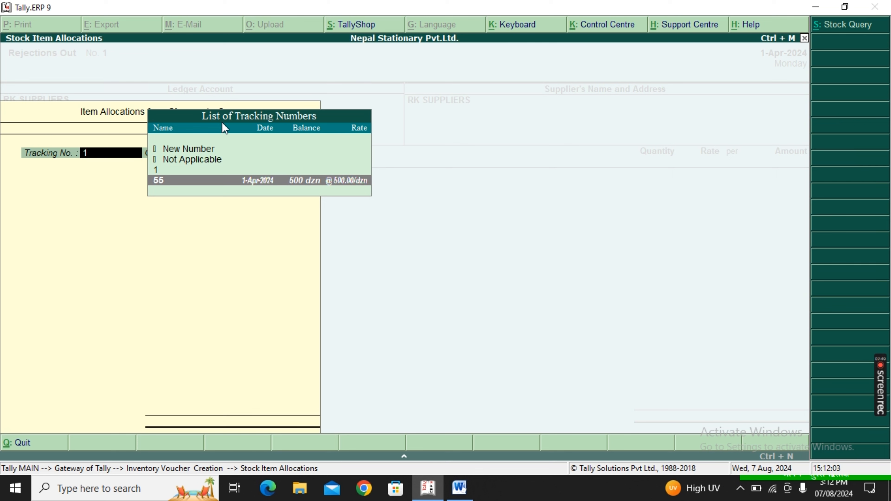
pyautogui.press('Return')
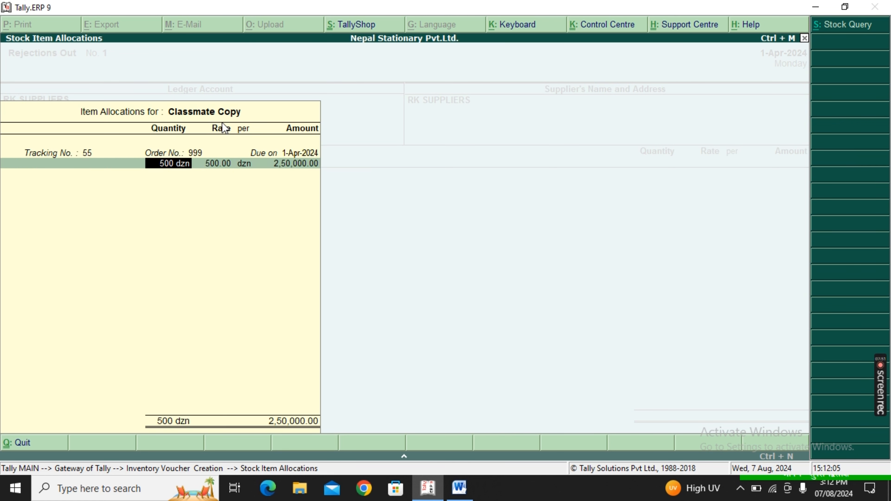
pyautogui.write('200')
pyautogui.press('Return')
pyautogui.press('Return')
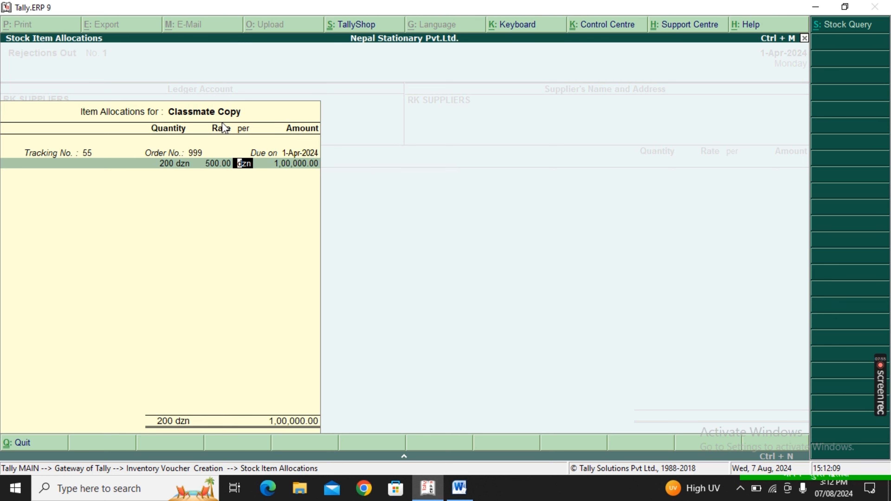
pyautogui.press('Return')
pyautogui.press('Return')
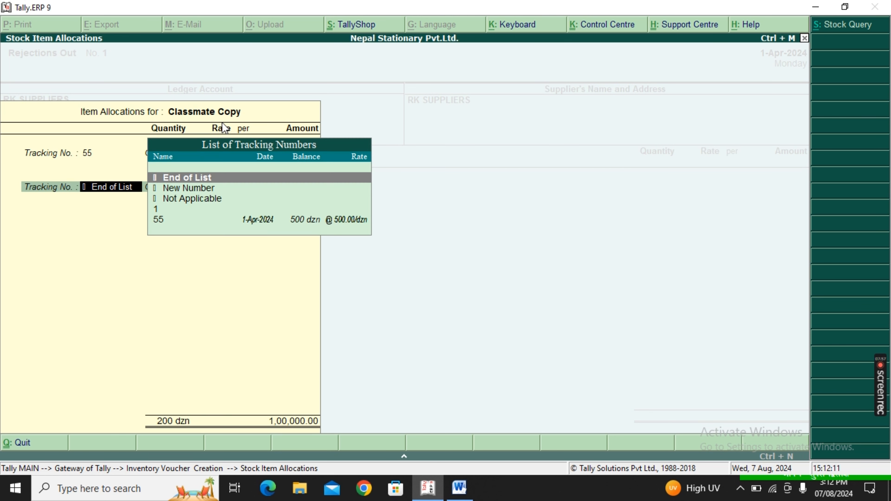
pyautogui.press('Return')
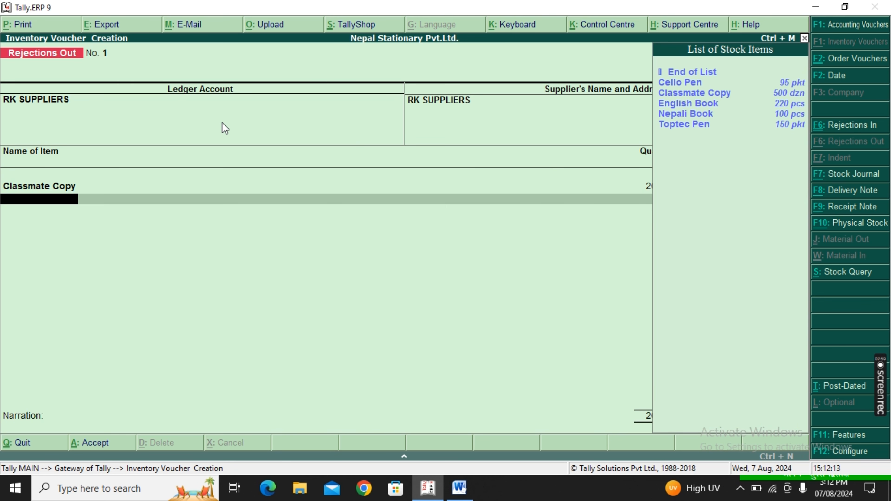
pyautogui.press('Down')
pyautogui.press('Down')
pyautogui.press('Down')
pyautogui.press('Down')
pyautogui.press('Return')
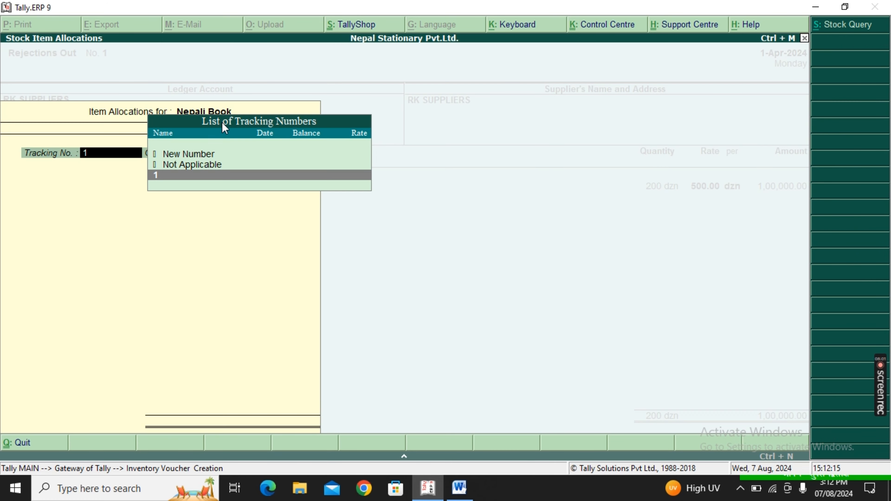
pyautogui.press('Escape')
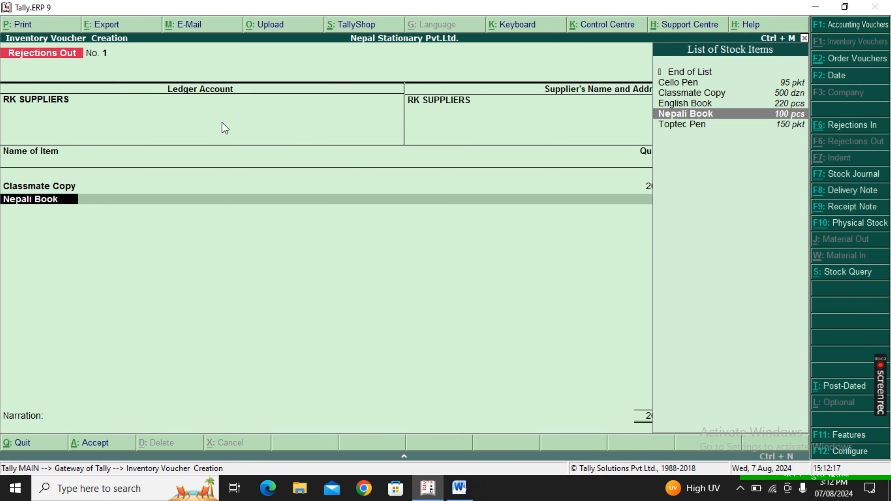
# Add English Book to the rejection against tracking number 55, with a quantity of 50 pcs at 250.00 each.
pyautogui.press('Up')
pyautogui.press('Return')
pyautogui.press('Down')
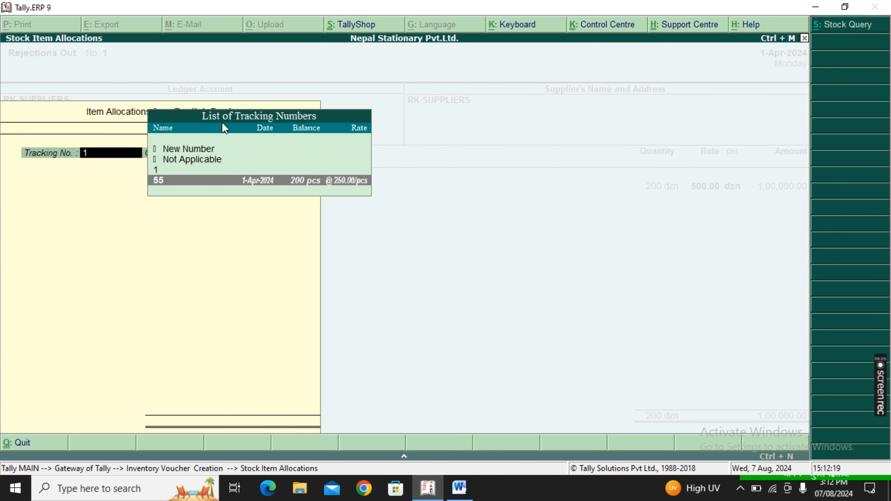
pyautogui.press('Return')
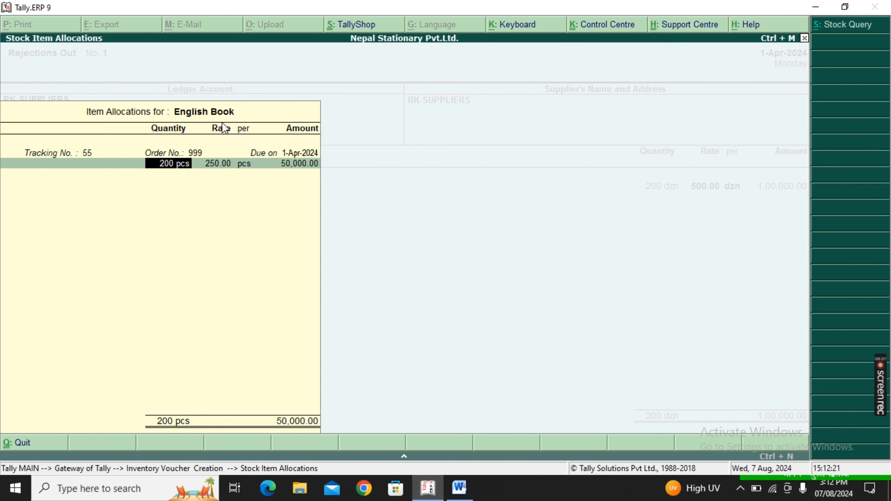
pyautogui.write('50')
pyautogui.press('Return')
pyautogui.press('Return')
pyautogui.press('Return')
pyautogui.press('Return')
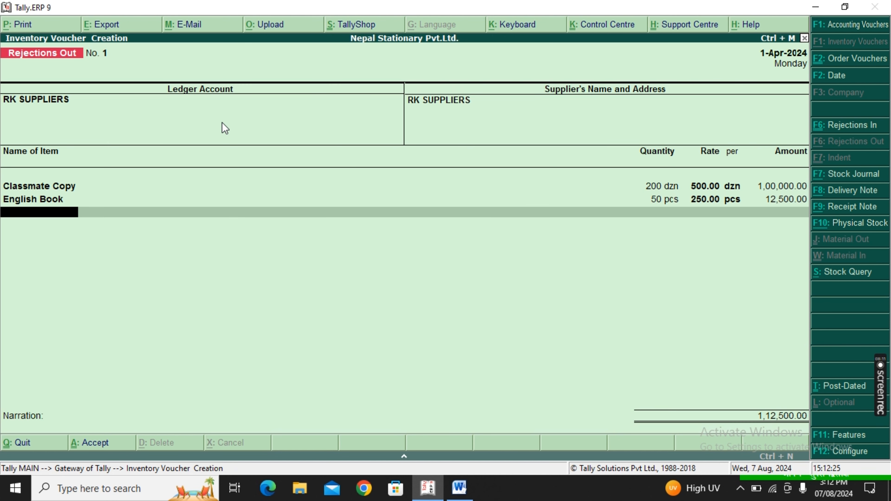
# Add the narration "BEING PURCHASE ORDER GOODS REJECTED TO RK SUPPLIERS" to the Rejections Out voucher, save it and return to the Gateway of Tally.
pyautogui.press('Return')
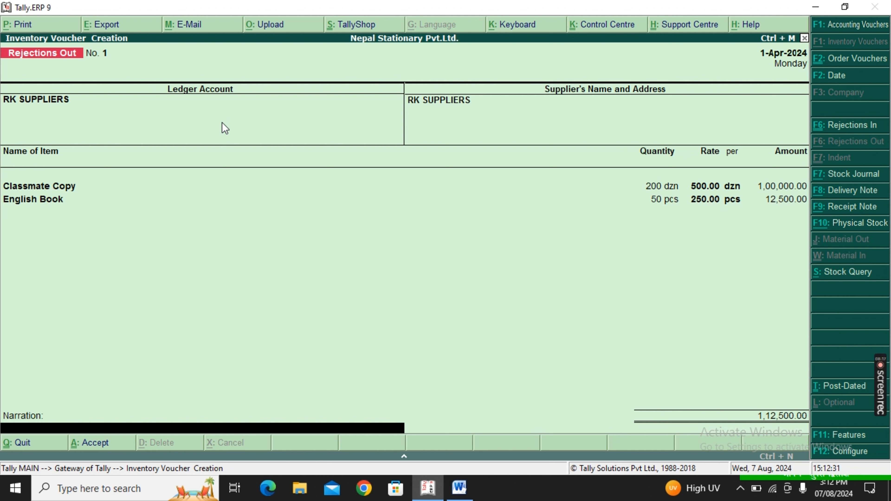
pyautogui.write('BEIGN')
pyautogui.press('BackSpace')
pyautogui.press('BackSpace')
pyautogui.write('NG PURCHASE ORDER')
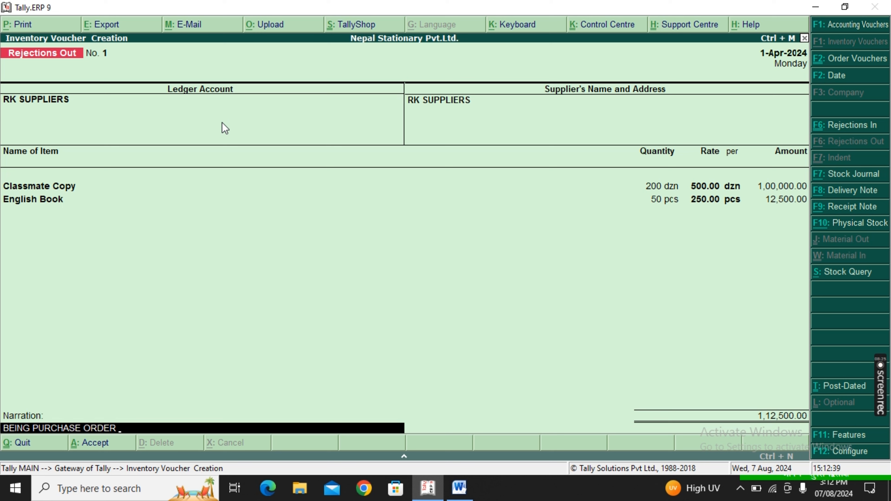
pyautogui.write(' GOODS REJECTED')
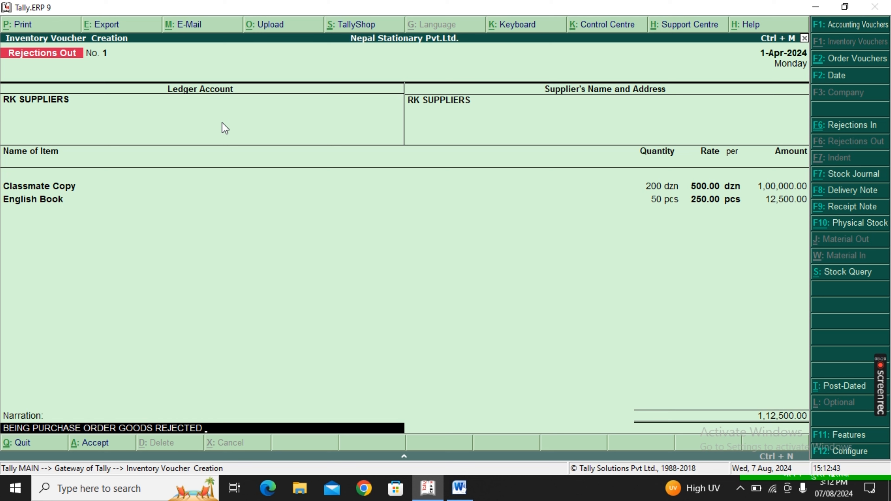
pyautogui.write(' TO RK SUPPLIERS')
pyautogui.press('Return')
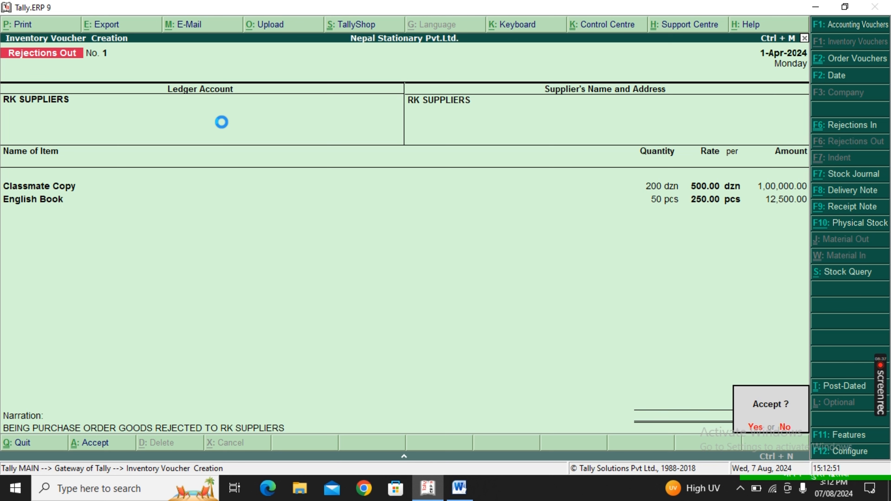
pyautogui.press('Return')
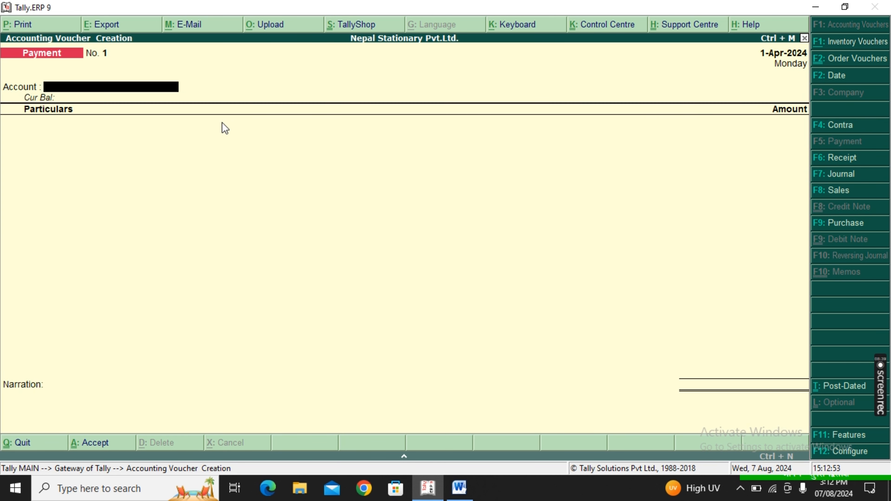
pyautogui.press('Escape')
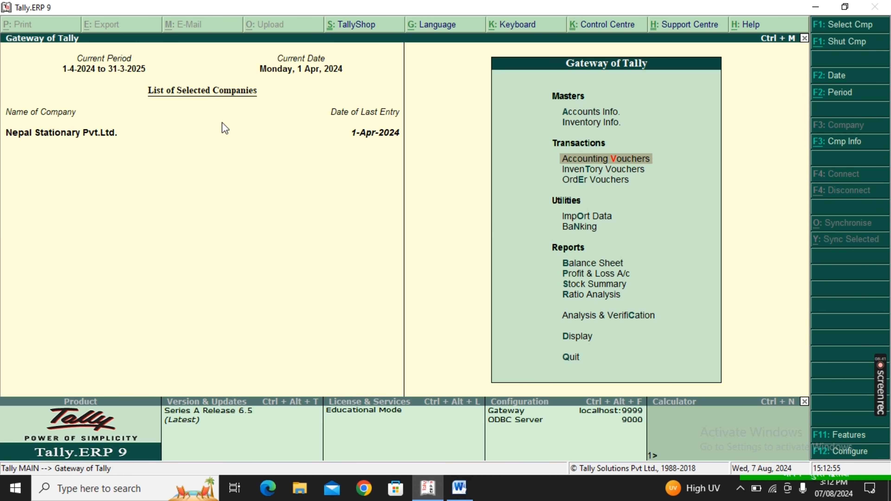
# Open the Purchase Bills Pending report among the statements of inventory.
pyautogui.press('Down')
pyautogui.press('Down')
pyautogui.press('Down')
pyautogui.press('Down')
pyautogui.press('Down')
pyautogui.press('Down')
pyautogui.press('Down')
pyautogui.press('Down')
pyautogui.press('Down')
pyautogui.press('Down')
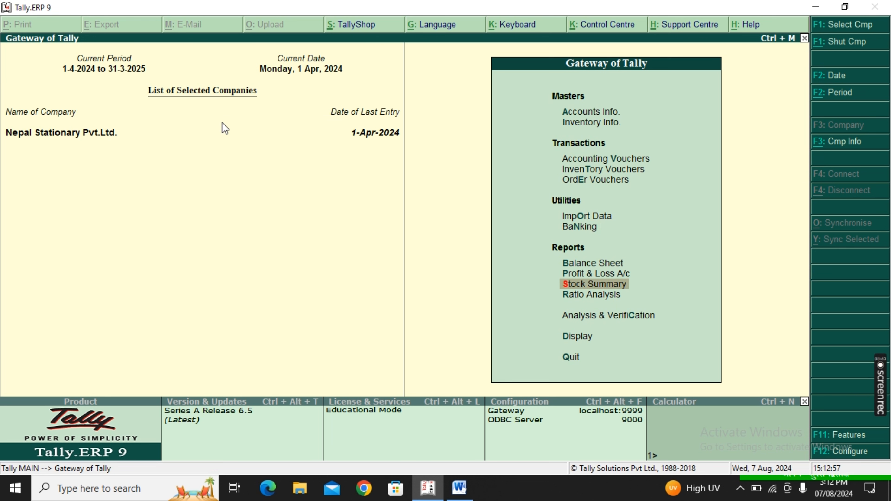
pyautogui.press('Return')
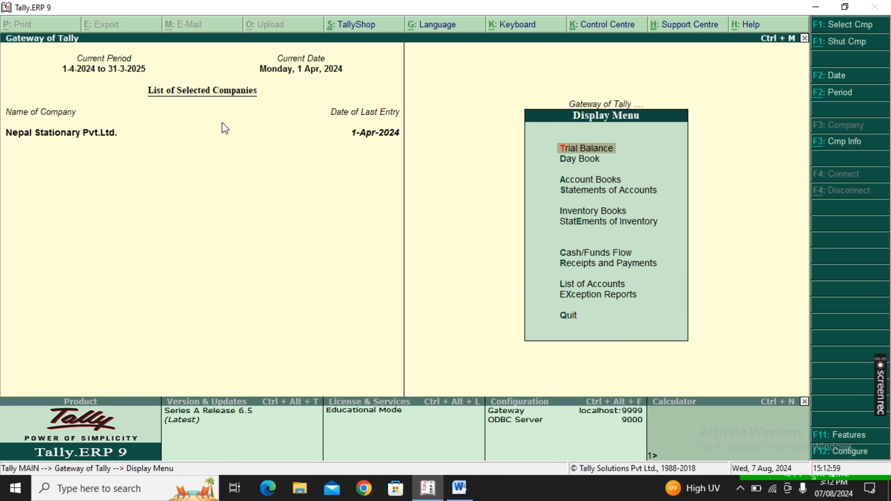
pyautogui.press('Down')
pyautogui.press('Down')
pyautogui.press('Down')
pyautogui.press('Down')
pyautogui.press('Down')
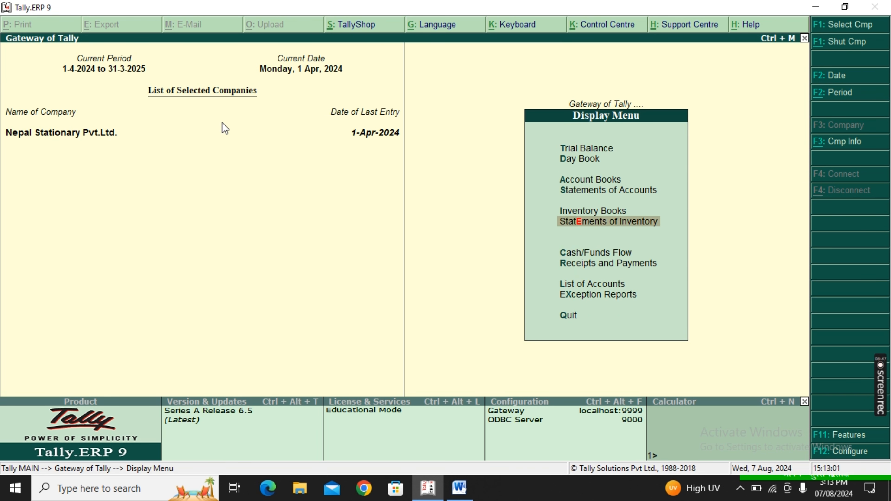
pyautogui.press('Return')
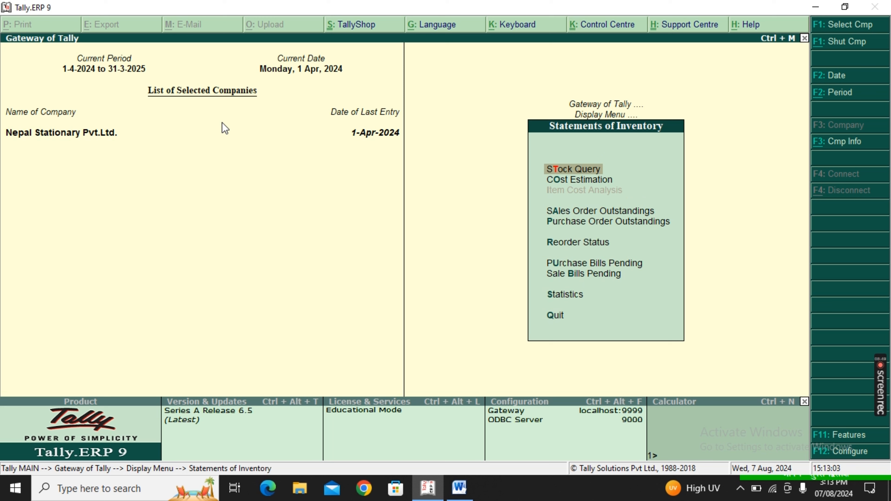
pyautogui.press('Down')
pyautogui.press('Down')
pyautogui.press('Down')
pyautogui.press('Down')
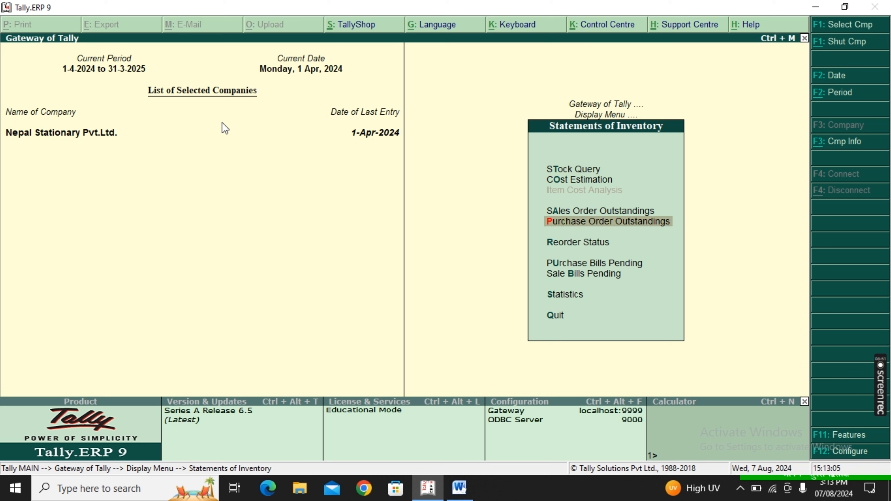
pyautogui.press('Down')
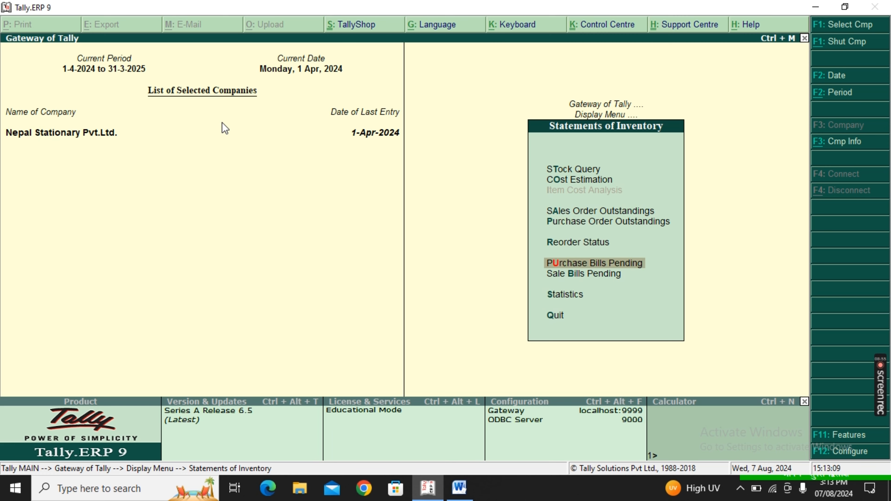
pyautogui.press('Return')
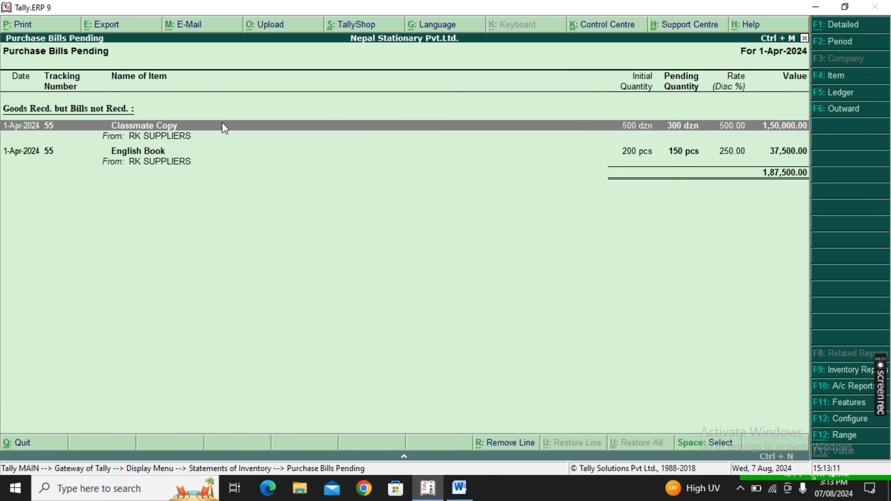
# Expand the Classmate Copy and English Book entries to examine their receipt and rejection details, and leave the pending bills report.
pyautogui.hotkey('shift', 'Return')
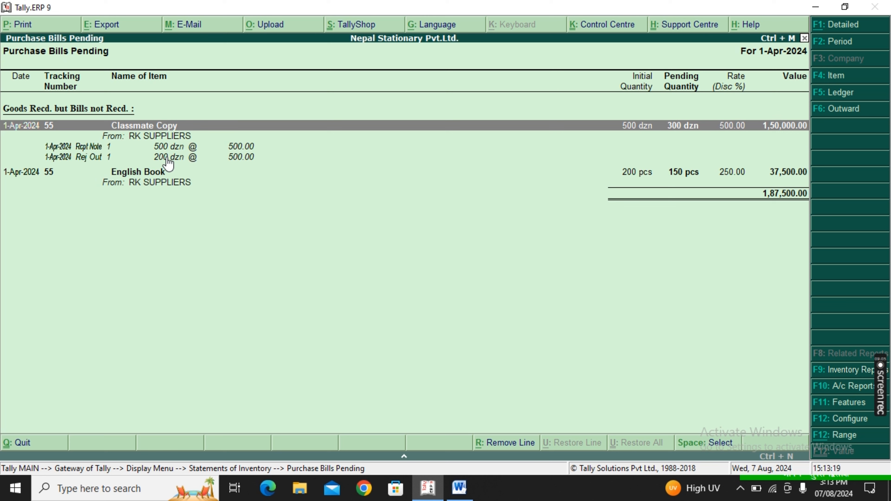
pyautogui.click(131, 175)
pyautogui.hotkey('shift', 'Return')
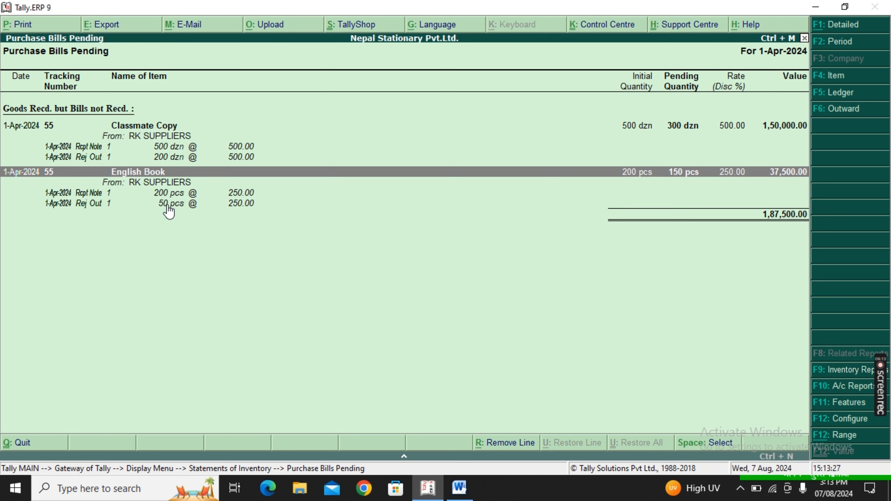
pyautogui.press('Escape')
pyautogui.press('Escape')
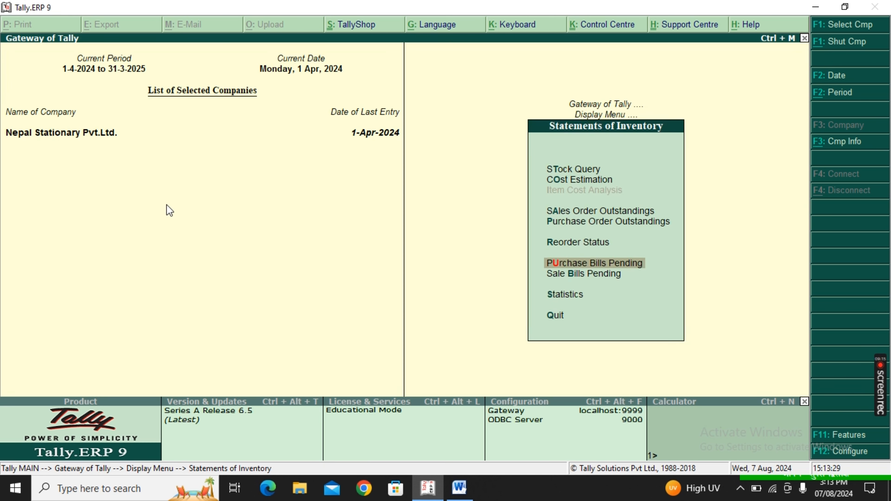
pyautogui.press('Escape')
# Start a Purchase voucher with RK SUPPLIERS as the party account, leaving the supplier invoice number and date blank.
pyautogui.press('Down')
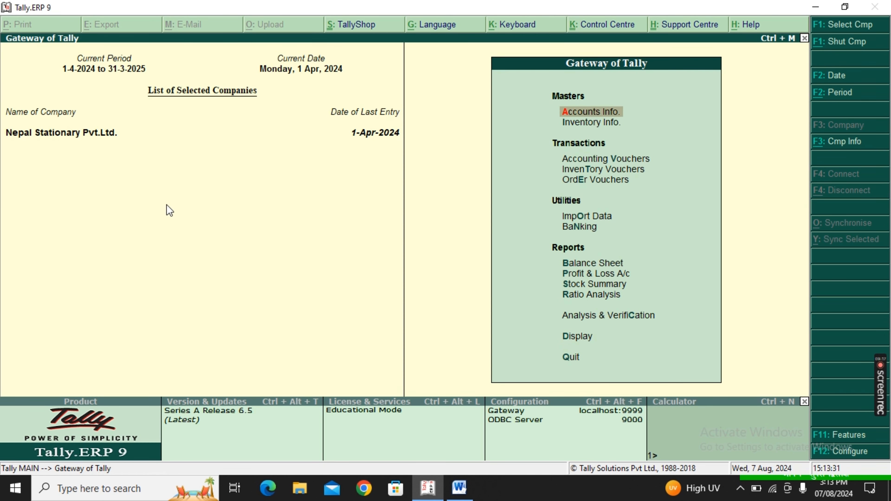
pyautogui.press('Down')
pyautogui.press('Down')
pyautogui.press('Return')
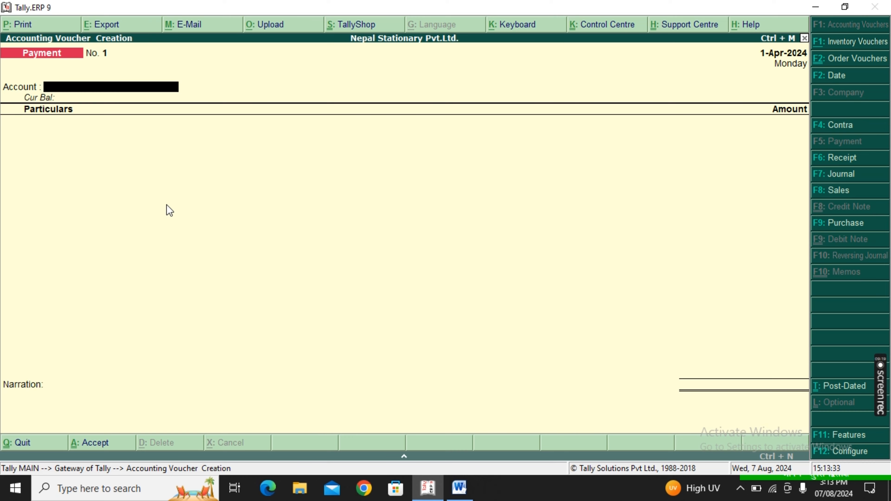
pyautogui.press('F9')
pyautogui.press('Return')
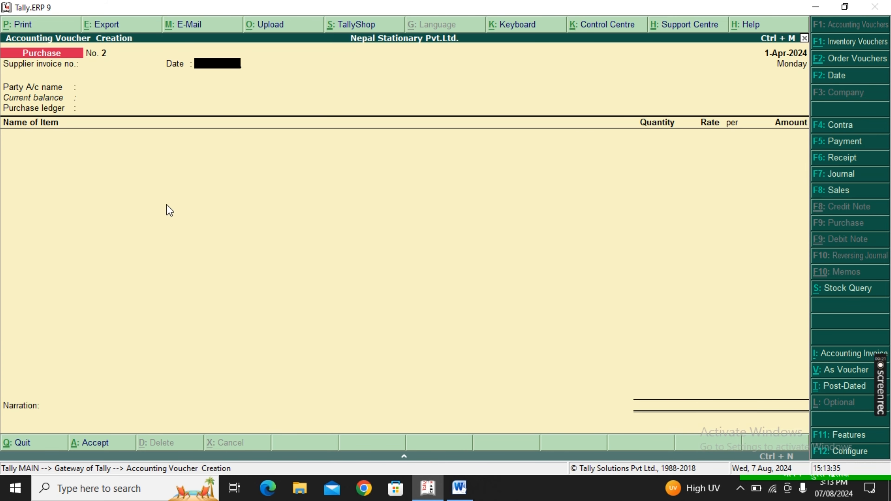
pyautogui.press('Return')
pyautogui.press('Down')
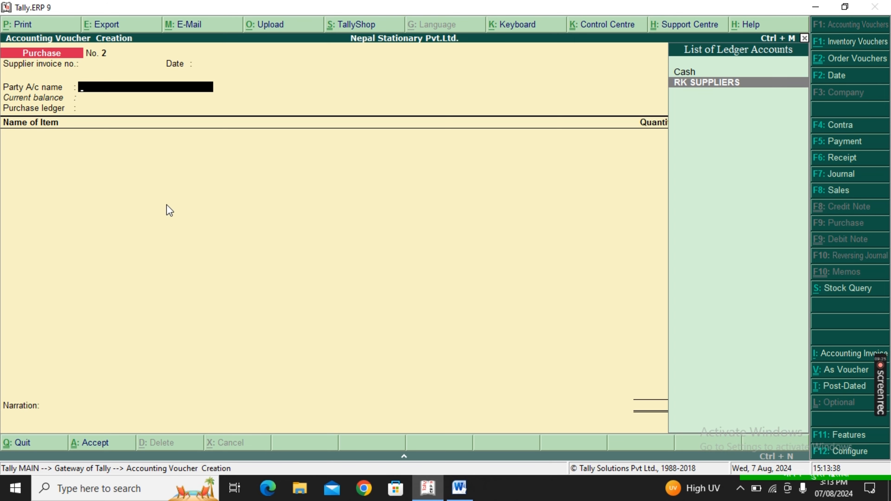
pyautogui.press('Return')
# Link the purchase to receipt note tracking number 55 and keep the supplier details filled in from it.
pyautogui.press('Down')
pyautogui.press('Down')
pyautogui.press('Down')
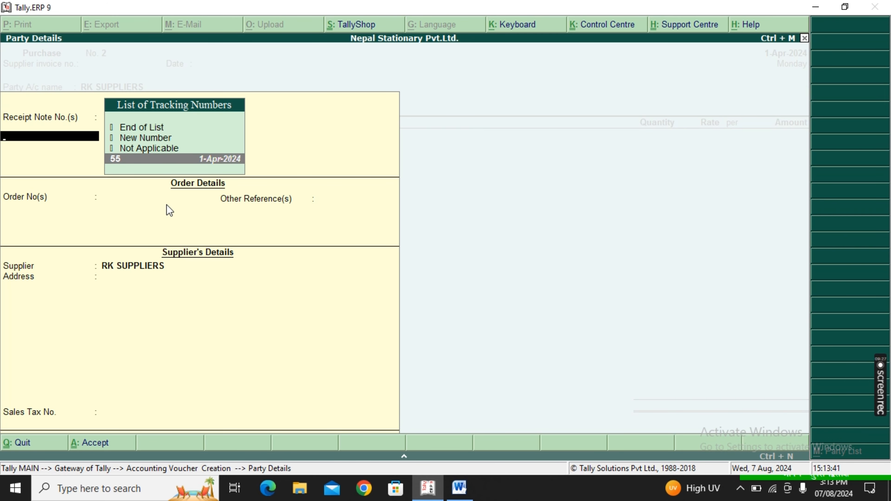
pyautogui.press('Return')
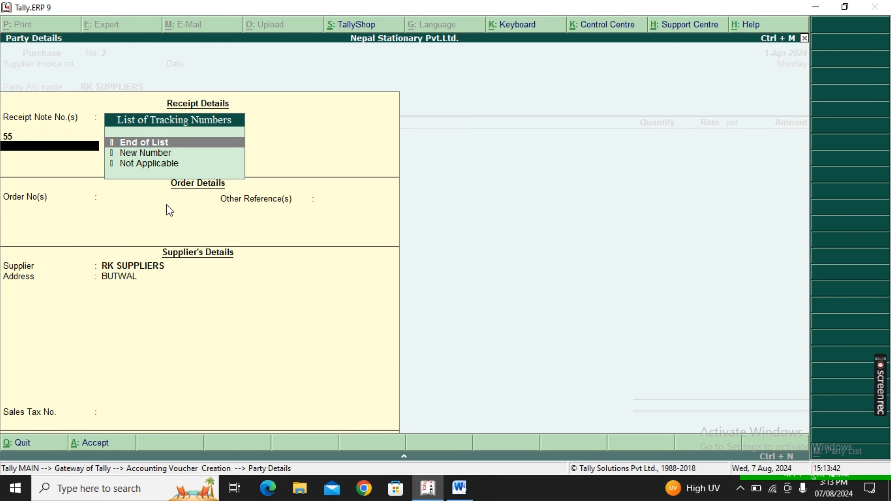
pyautogui.press('Return')
pyautogui.press('Return')
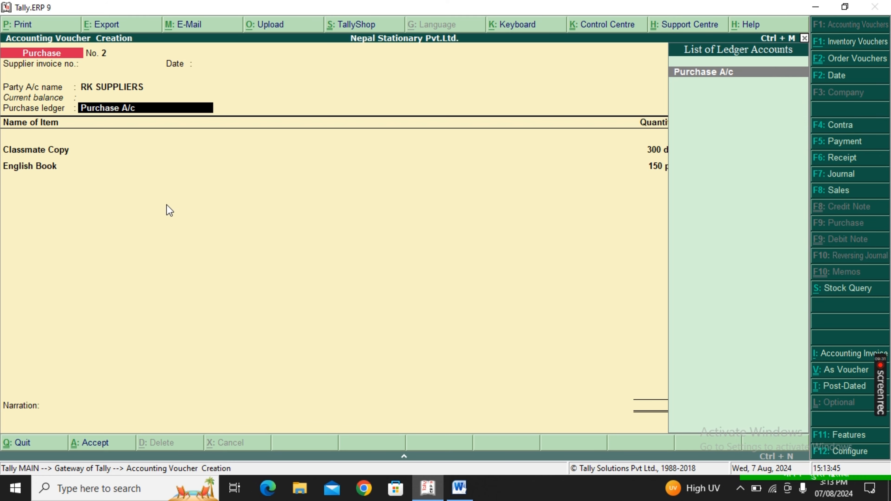
# Use Purchase A/c as the purchase ledger and accept Classmate Copy at 300 dzn and 500.00 per dozen.
pyautogui.press('Return')
pyautogui.press('Return')
pyautogui.press('Return')
pyautogui.press('Return')
pyautogui.press('Return')
pyautogui.press('Return')
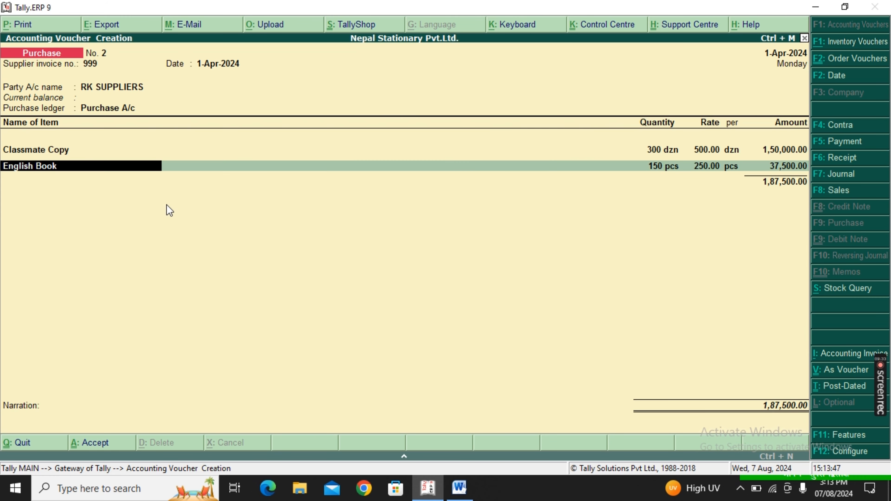
# Accept English Book against tracking number 55 and order number 999, with 150 pcs at 250.00 each.
pyautogui.press('Return')
pyautogui.press('Return')
pyautogui.press('Return')
pyautogui.press('Return')
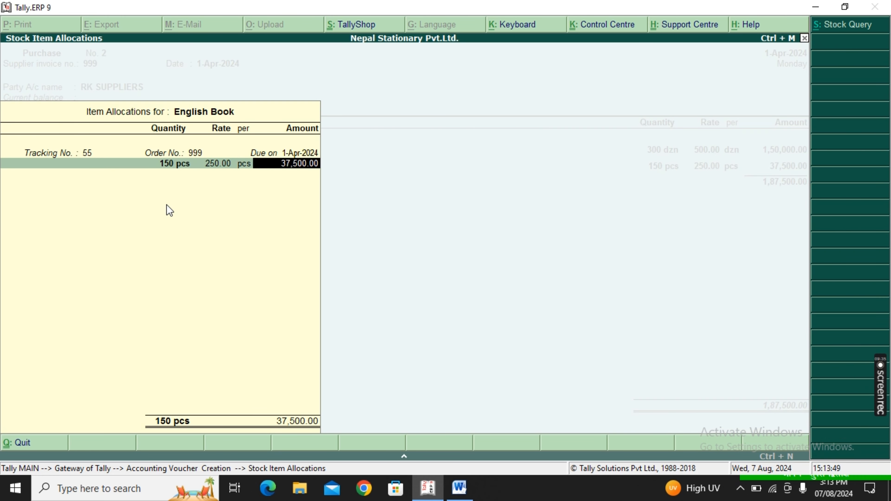
pyautogui.press('Return')
pyautogui.press('Return')
pyautogui.press('Return')
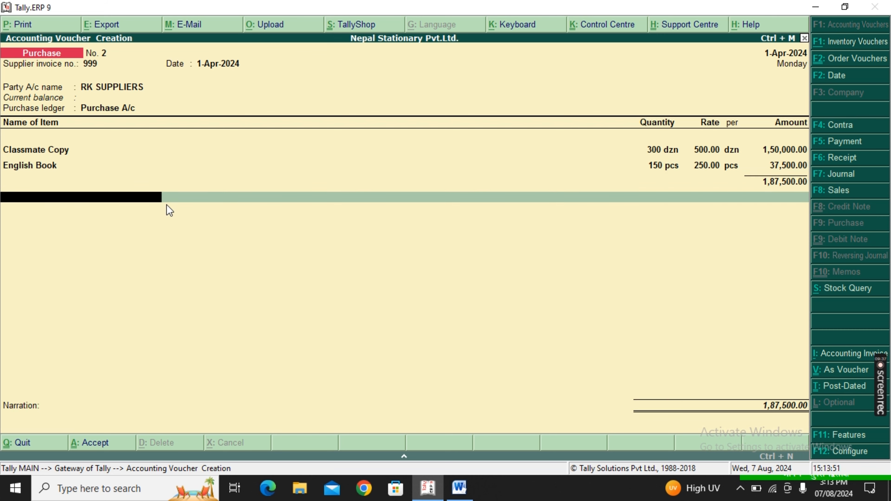
# Add Discount Received to the purchase voucher as a 5% deduction.
pyautogui.write('D')
pyautogui.press('Down')
pyautogui.press('Return')
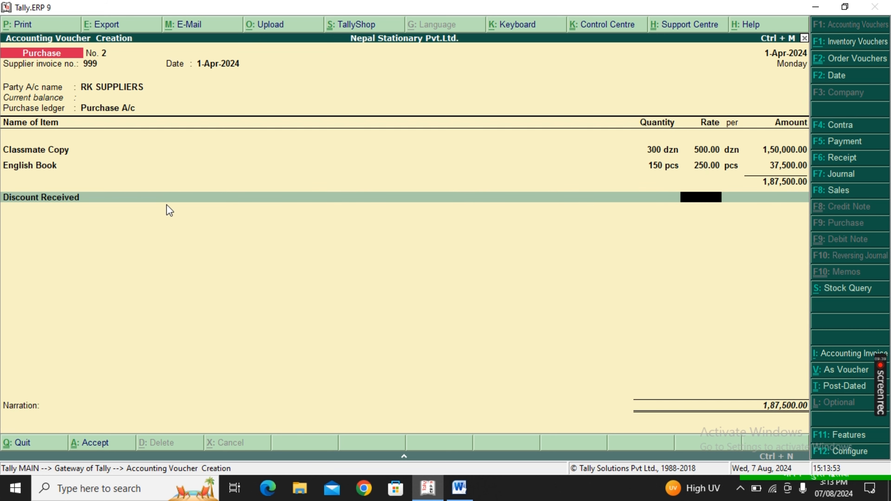
pyautogui.write('5')
pyautogui.press('Return')
pyautogui.press('Return')
# Add Vat A/c to the purchase voucher at 13%.
pyautogui.write('V')
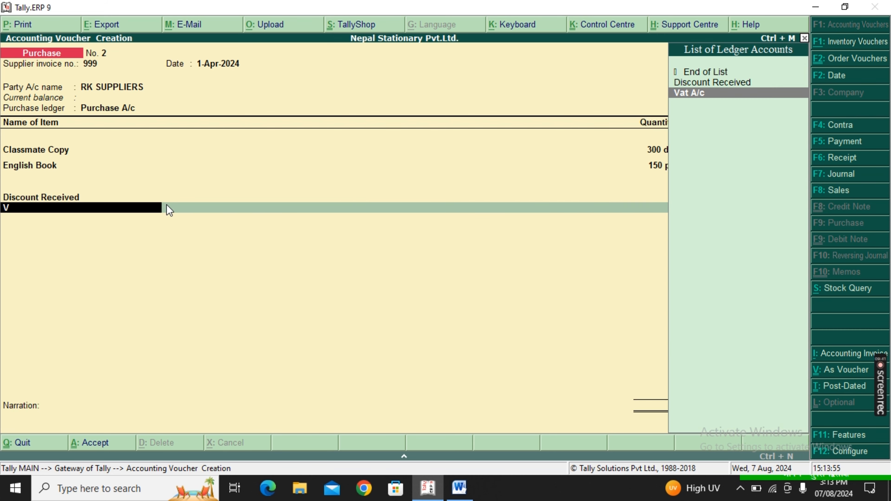
pyautogui.press('Return')
pyautogui.press('Return')
pyautogui.press('Return')
pyautogui.press('Return')
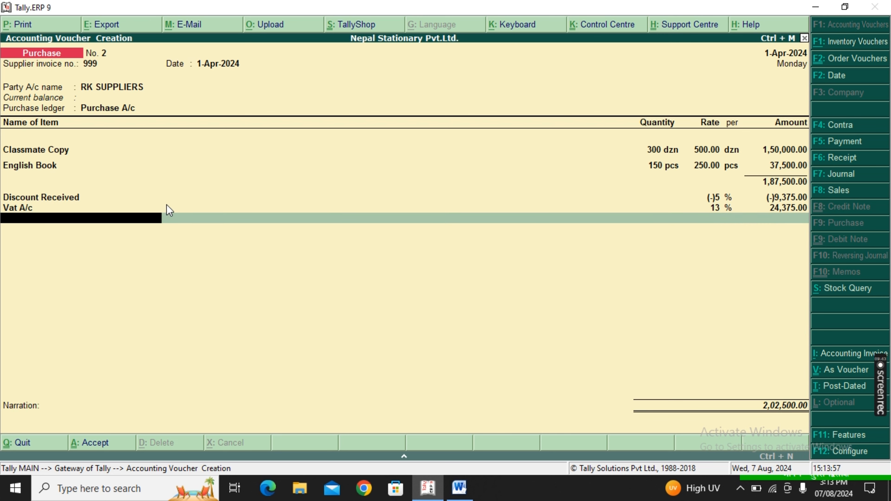
# End the ledger list and enter the narration "BEING PURCHASE THE FOLLOWING ITMES ON CREDIT FROM RK SUPPLIERS" for the purchase voucher.
pyautogui.press('Return')
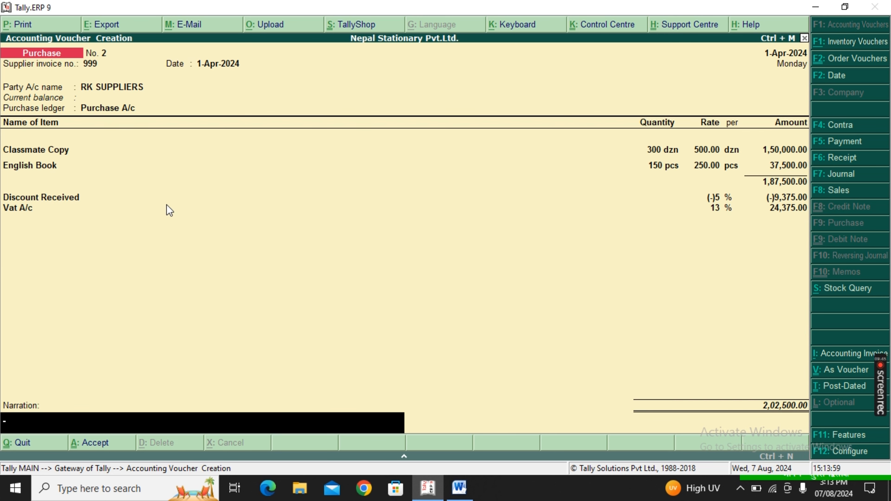
pyautogui.write('BEING PURCHASE THE FOL')
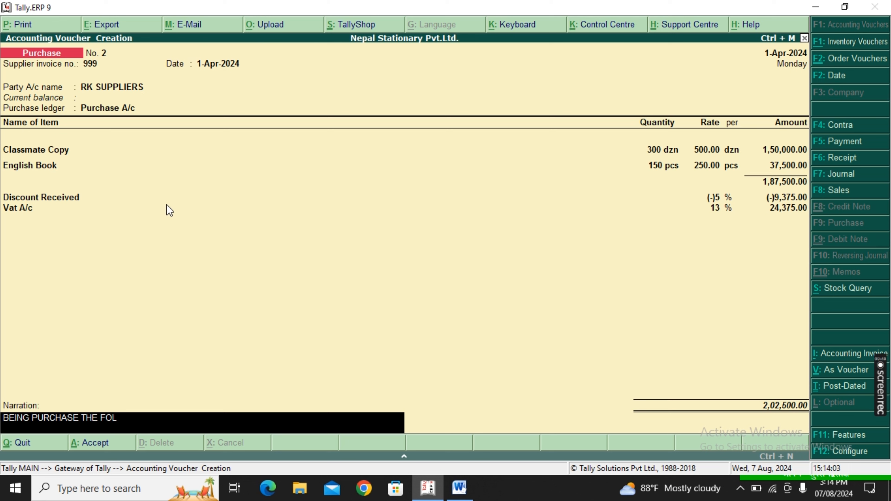
pyautogui.write('LOWING ITMES ON CRD.')
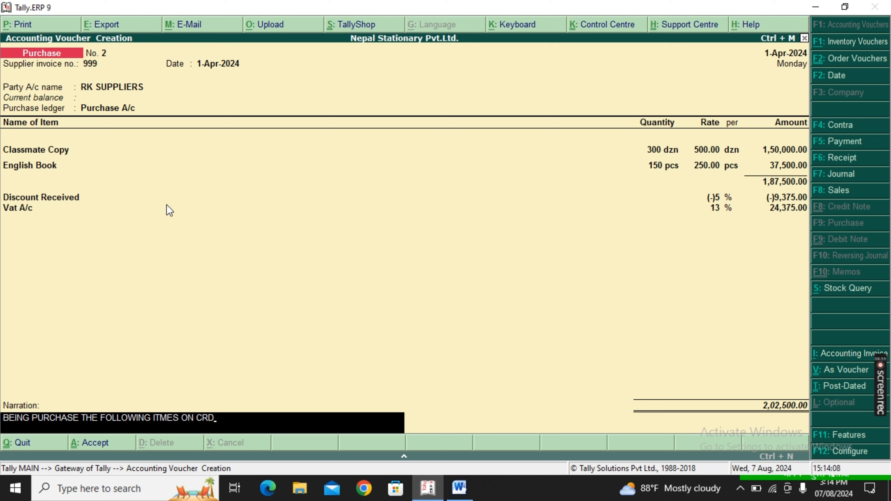
pyautogui.press('BackSpace')
pyautogui.write('EDIT FROM RK SUPPLIES')
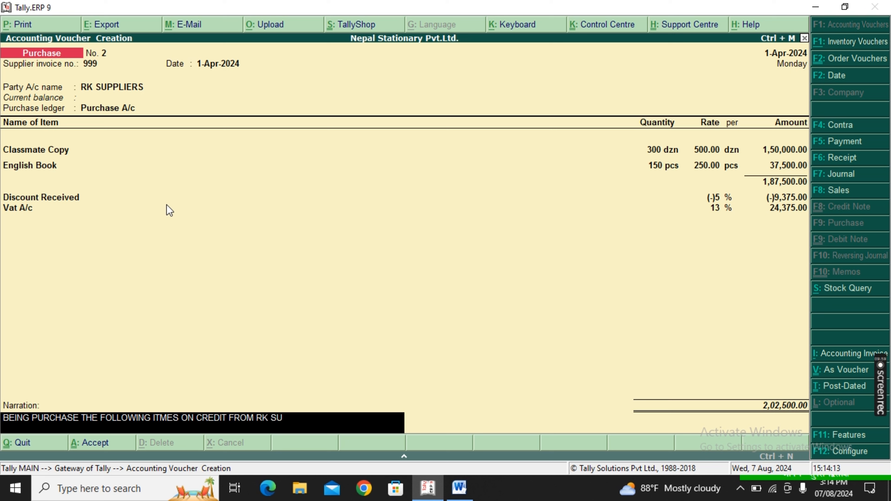
pyautogui.press('BackSpace')
pyautogui.write('RS')
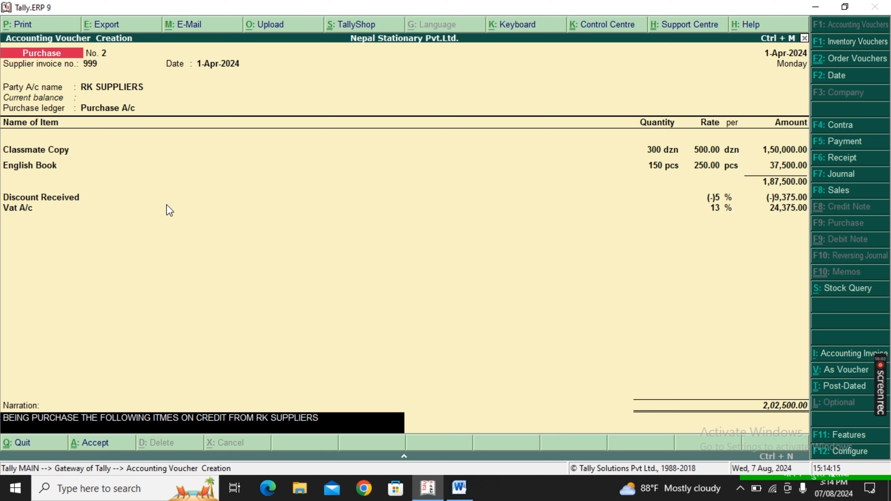
pyautogui.press('Return')
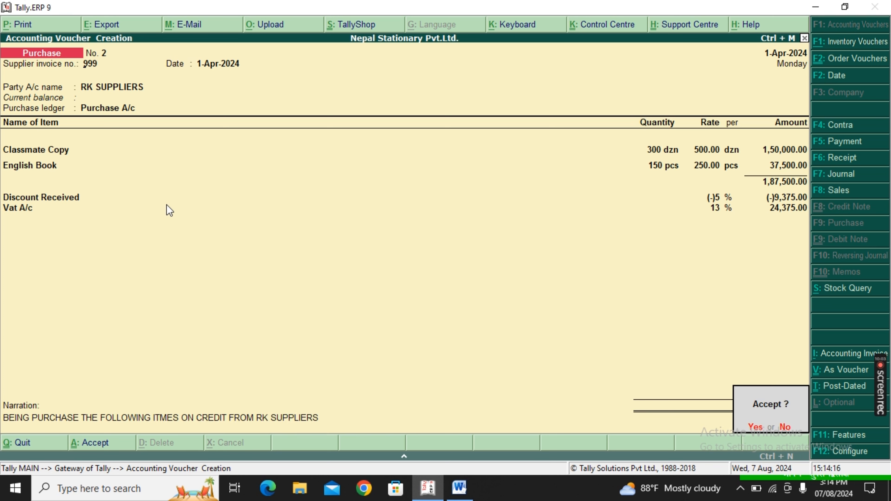
# Save the purchase voucher and start a payment voucher from the Cash account to RK SUPPLIERS.
pyautogui.press('Return')
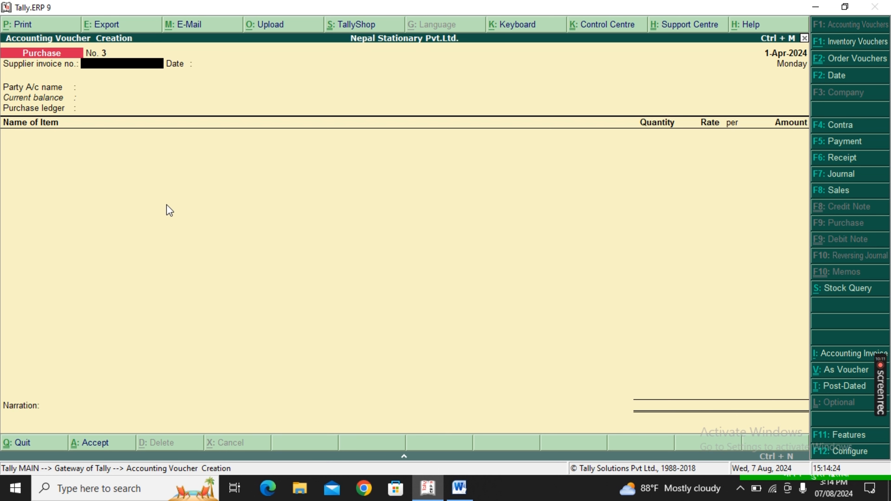
pyautogui.press('F5')
pyautogui.write('Cash')
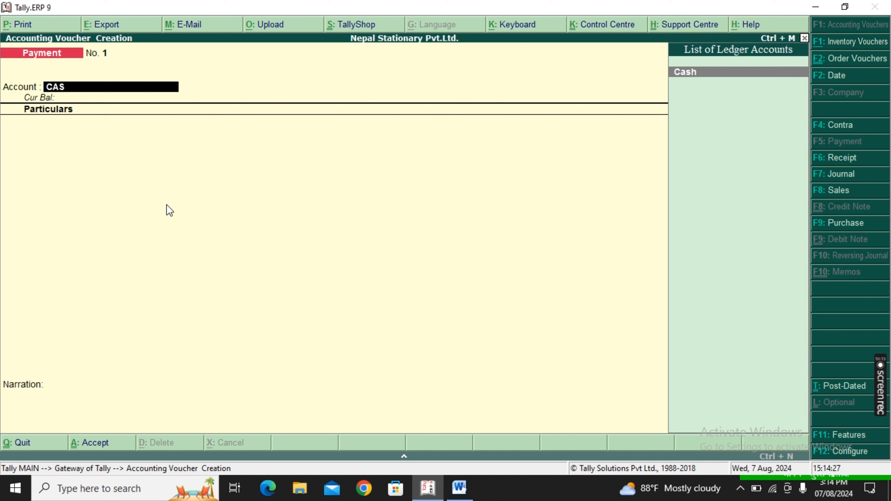
pyautogui.press('Return')
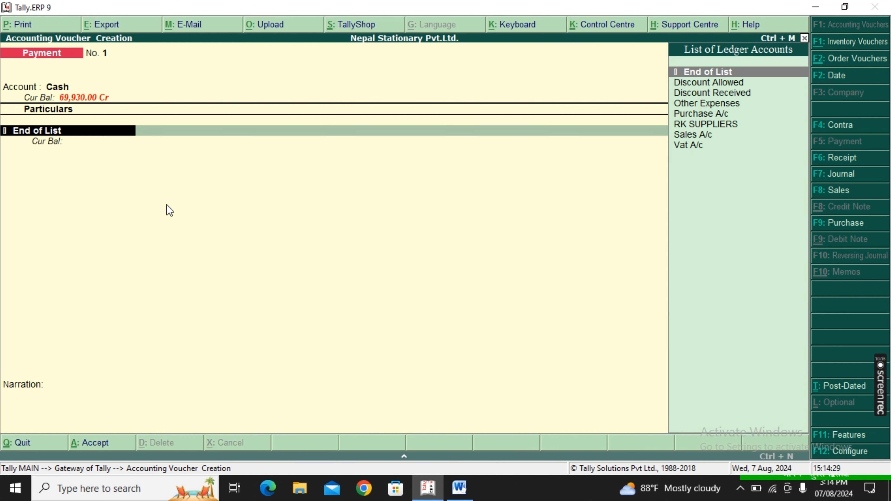
pyautogui.write('R')
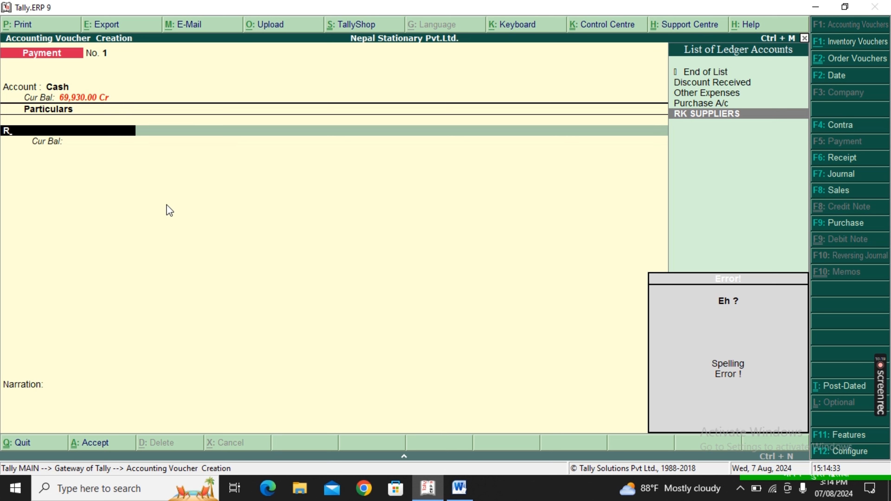
pyautogui.press('Return')
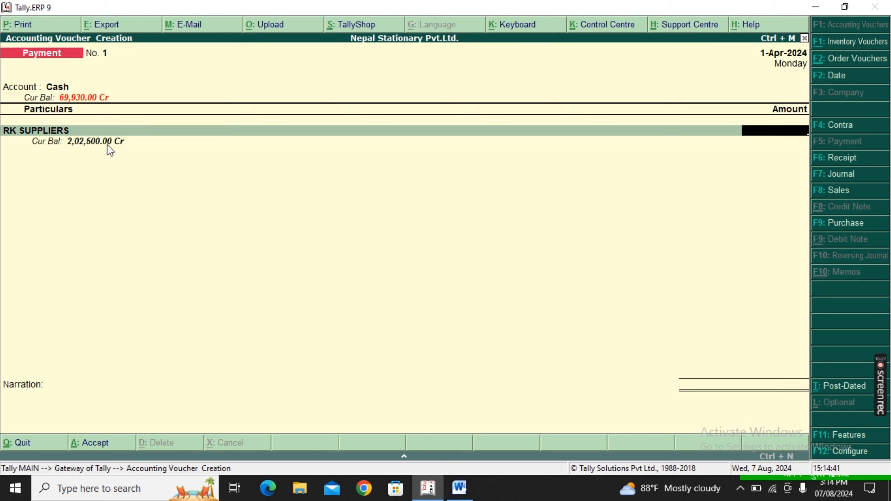
# Set the payment to RK SUPPLIERS to 2,02,500.00 and allocate it in full against pending bill 2.
pyautogui.write('2025000')
pyautogui.press('BackSpace')
pyautogui.press('Return')
pyautogui.press('Return')
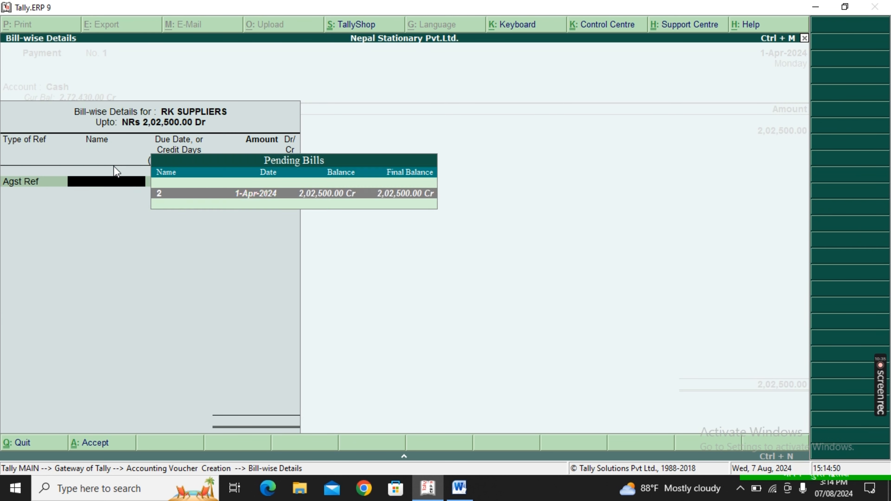
pyautogui.press('Return')
pyautogui.press('Return')
pyautogui.press('Return')
pyautogui.press('Return')
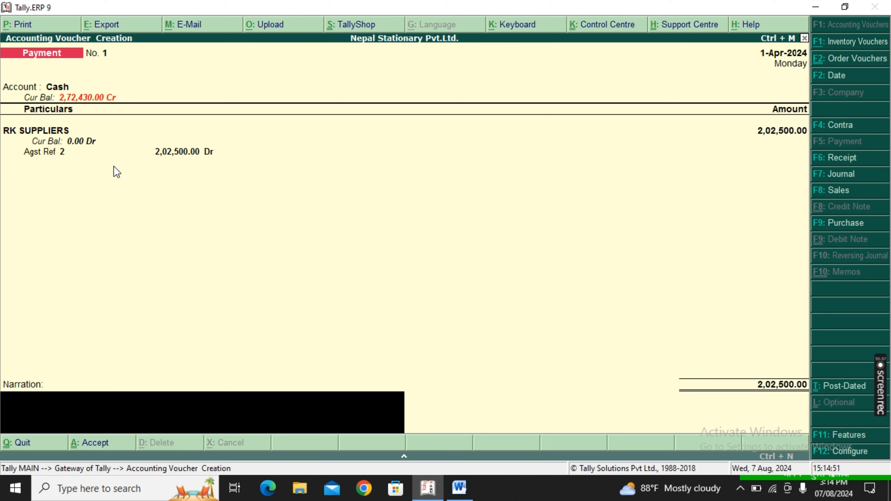
# Enter the narration "BEING PAYMENT TO RK SUPPLIERS" and save the payment voucher.
pyautogui.write('BEING PAYMENT TO ')
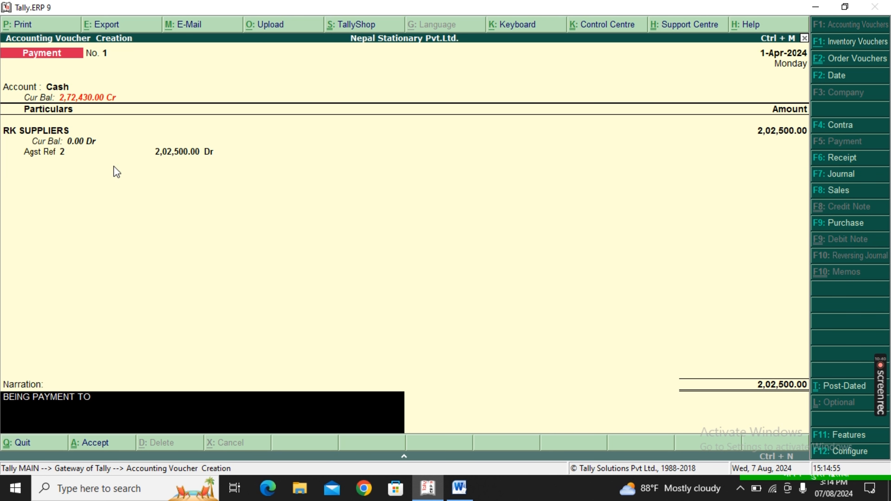
pyautogui.write('RK SUPPLIERS')
pyautogui.press('Return')
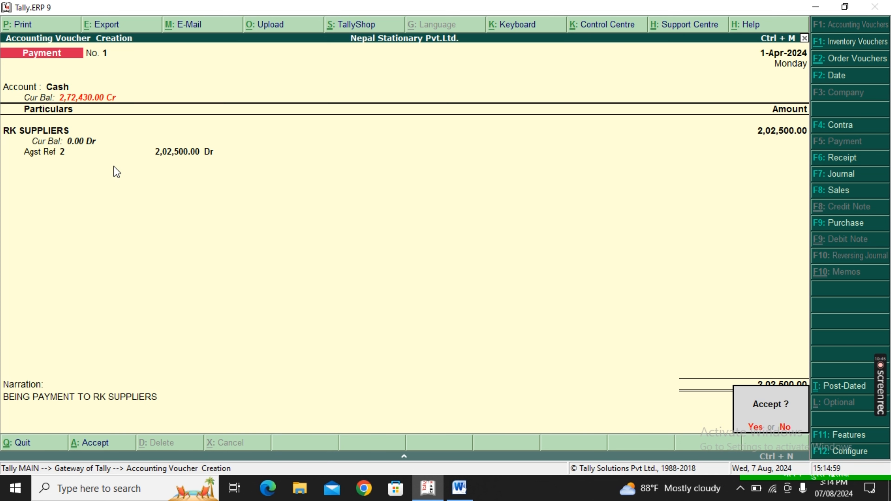
pyautogui.press('Return')
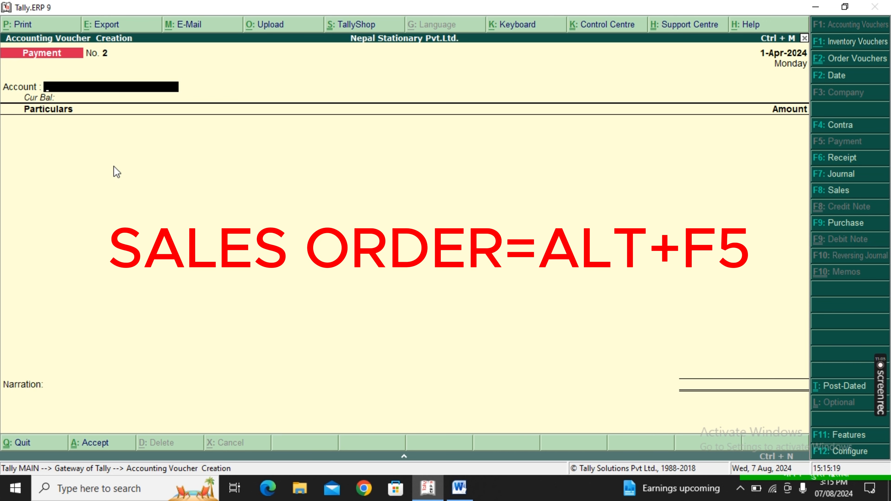
# Start a sales order voucher and create a new party ledger from it with the customer's name.
pyautogui.hotkey('alt', 'F5')
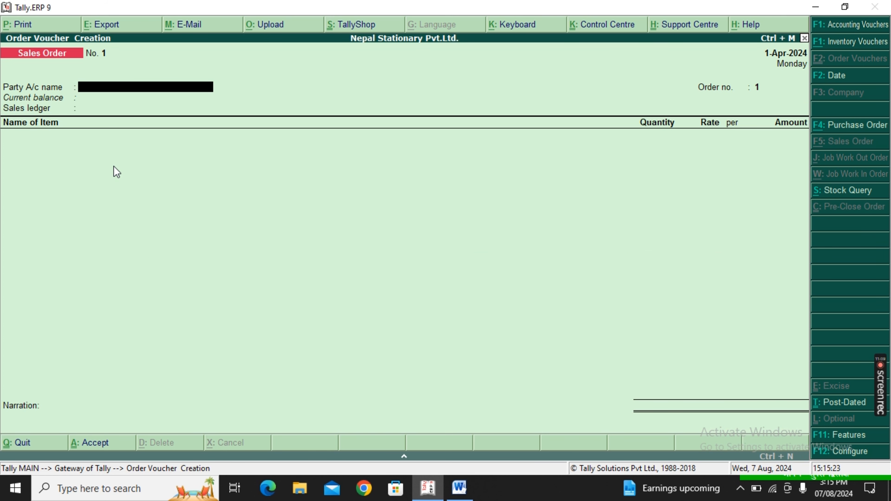
pyautogui.click(117, 172)
pyautogui.hotkey('alt', 'c')
pyautogui.write('SURAJ')
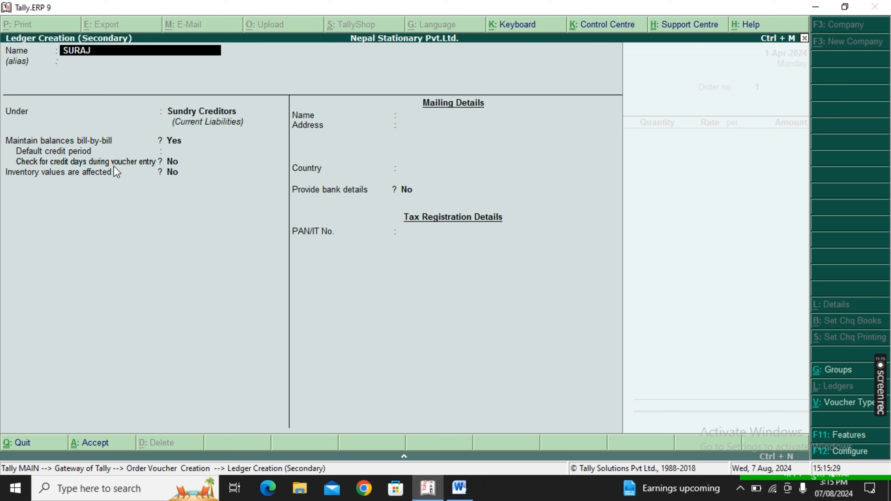
pyautogui.press('Return')
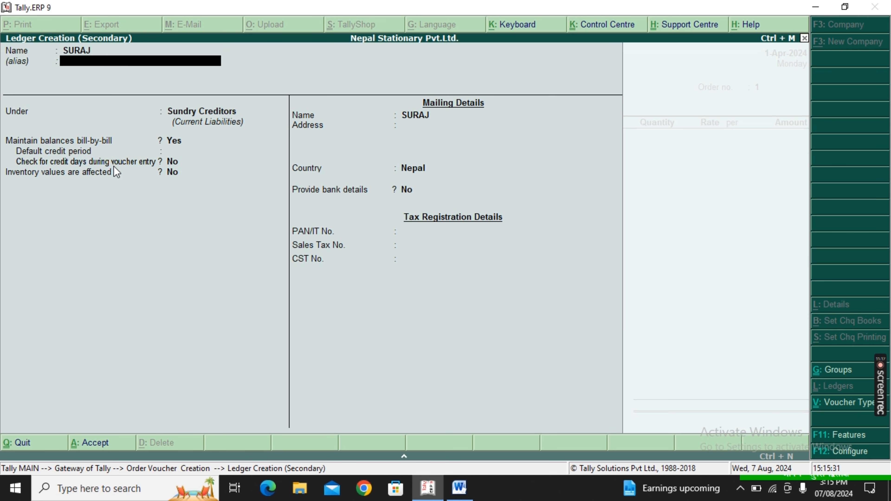
# Place the customer's ledger under Sundry Debtors, keep bill-by-bill balances at Yes, and save it as the sales order's party.
pyautogui.press('Return')
pyautogui.press('Down')
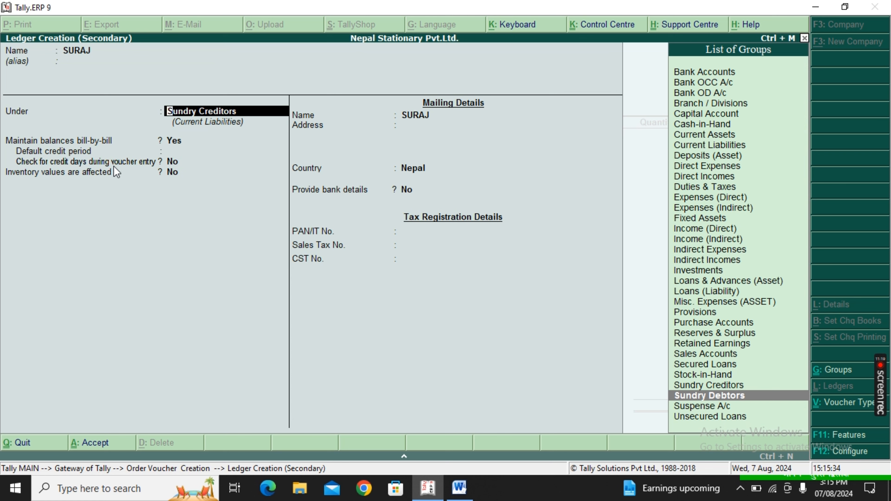
pyautogui.press('Return')
pyautogui.press('Return')
pyautogui.press('Return')
pyautogui.press('Return')
pyautogui.press('Return')
pyautogui.press('Return')
pyautogui.press('Return')
pyautogui.press('Return')
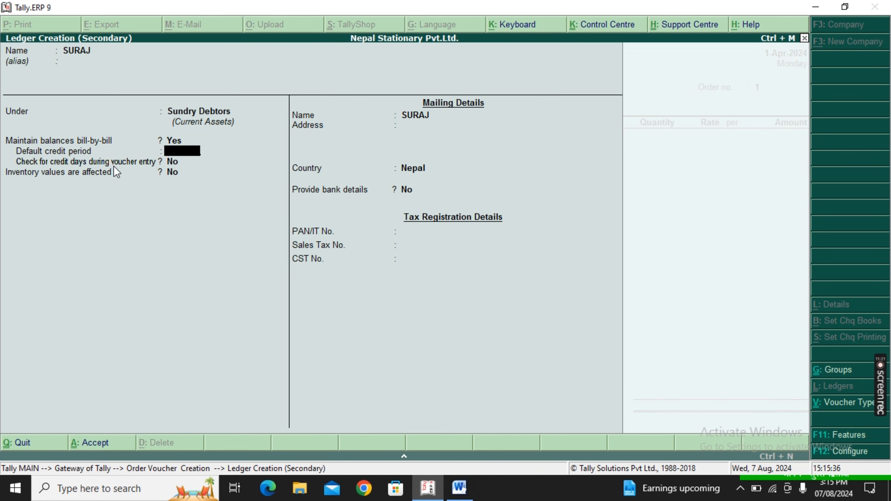
pyautogui.press('Return')
pyautogui.press('Return')
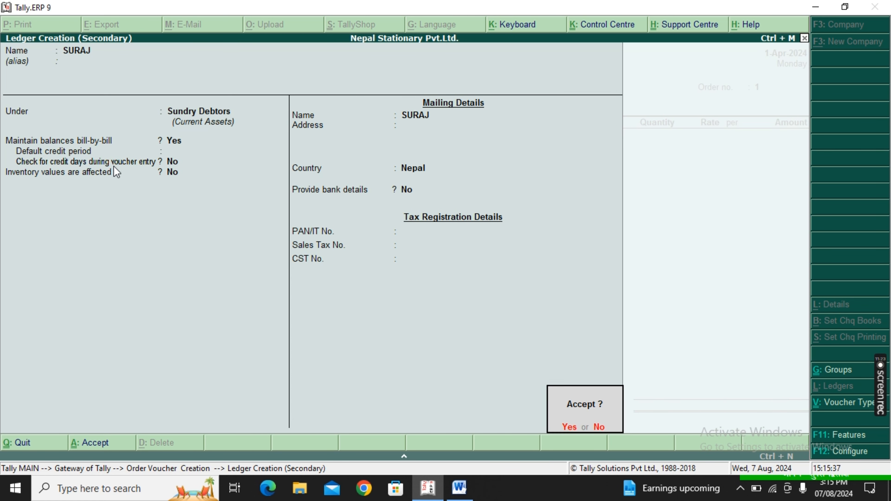
pyautogui.press('Return')
pyautogui.press('Return')
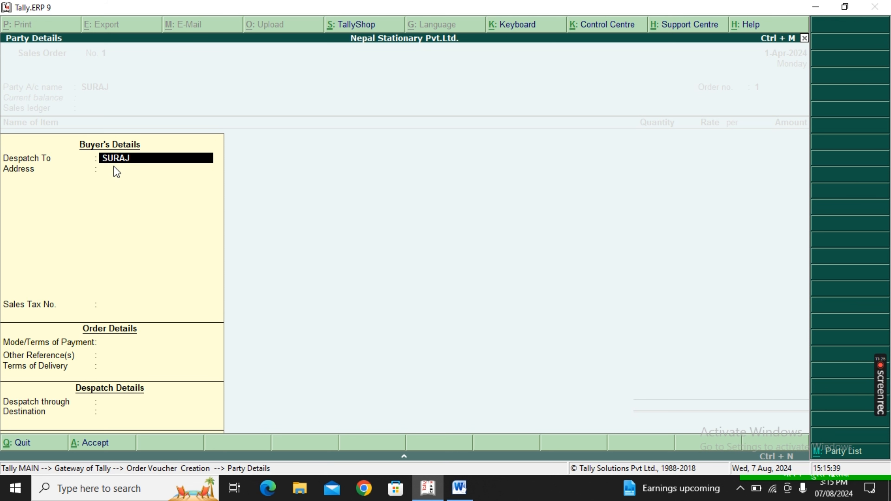
# Keep the customer as the despatch recipient and enter the buyer's address in the party details.
pyautogui.press('Return')
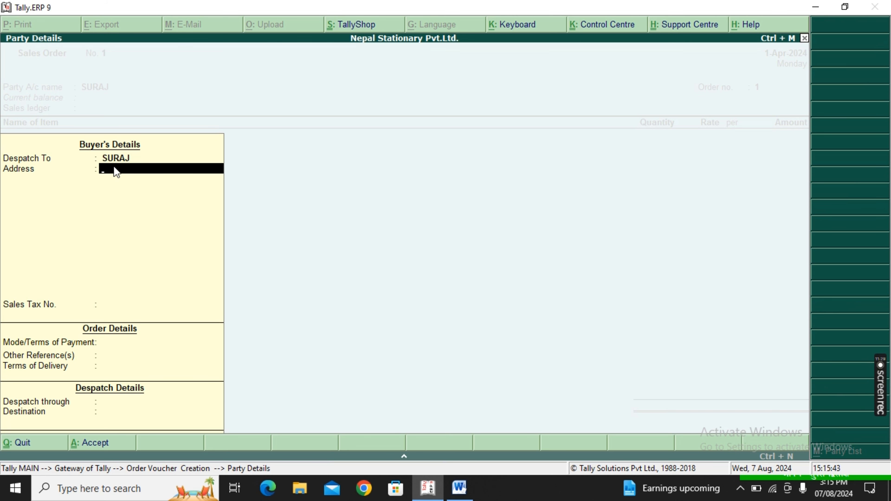
pyautogui.write('PA')
pyautogui.write('NPA')
pyautogui.press('Return')
pyautogui.press('Return')
pyautogui.press('Return')
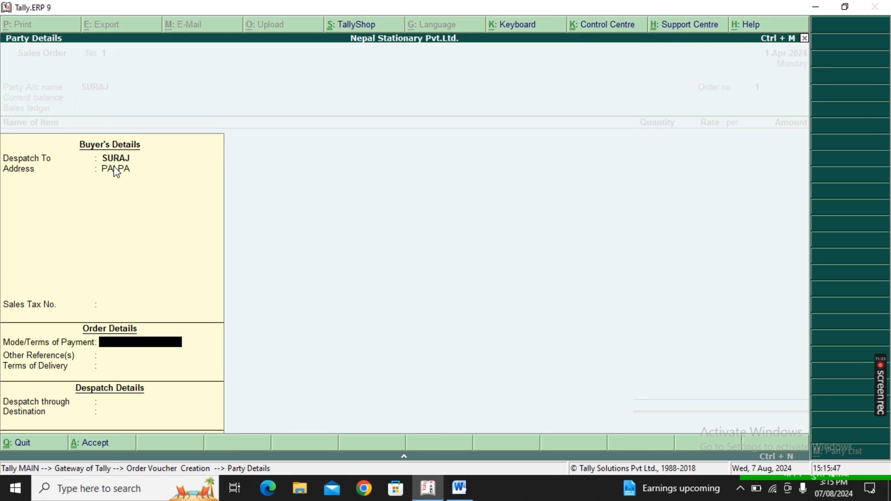
# Set the order's mode of payment to CASH and the terms of delivery to 5 DAYS.
pyautogui.write('CASH')
pyautogui.press('Return')
pyautogui.press('Return')
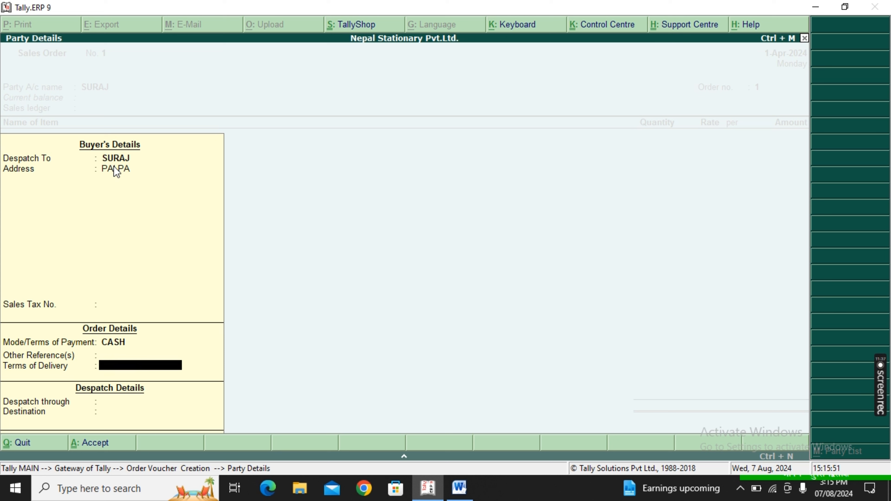
pyautogui.write('5 DAYS')
pyautogui.press('Return')
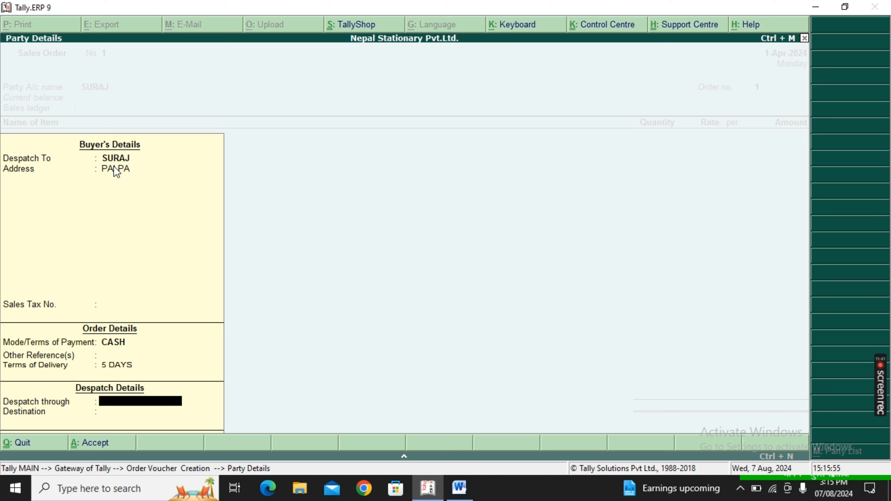
# Set the despatch method to MINI TRUCK with destination BHAIRAHAW and finish the party details.
pyautogui.write('MINI TRUCK')
pyautogui.press('Return')
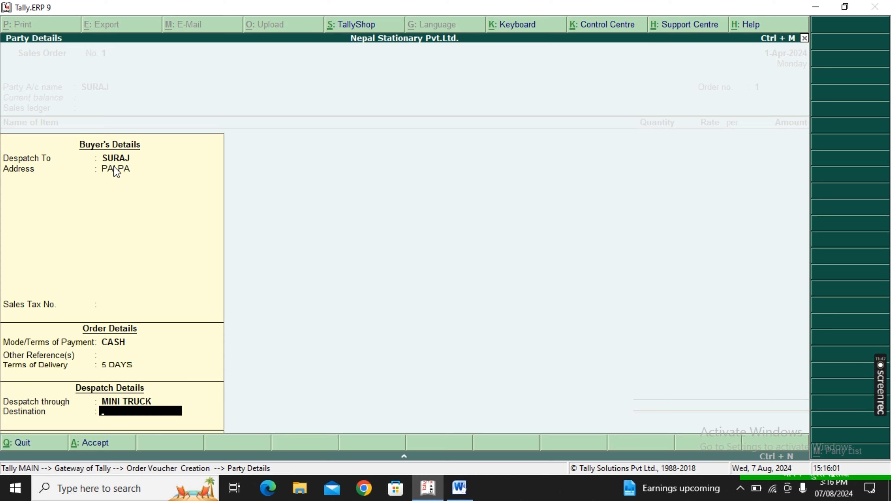
pyautogui.write('BHAIRAHAW')
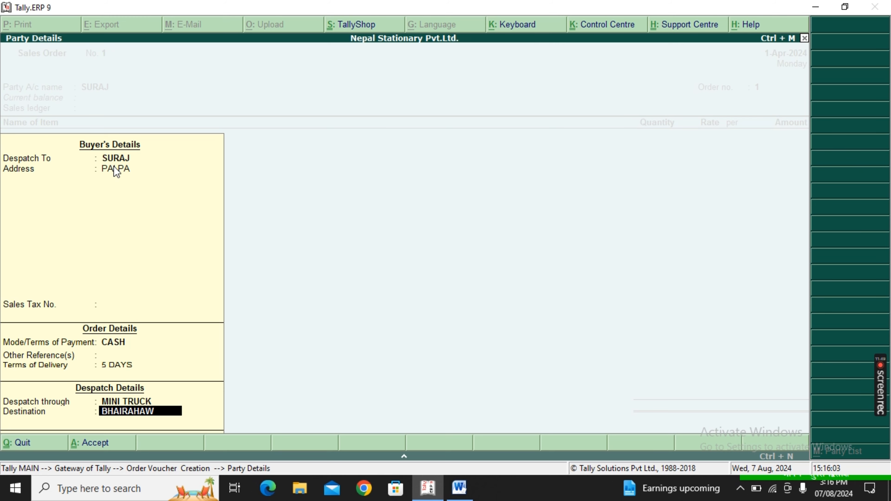
pyautogui.press('Return')
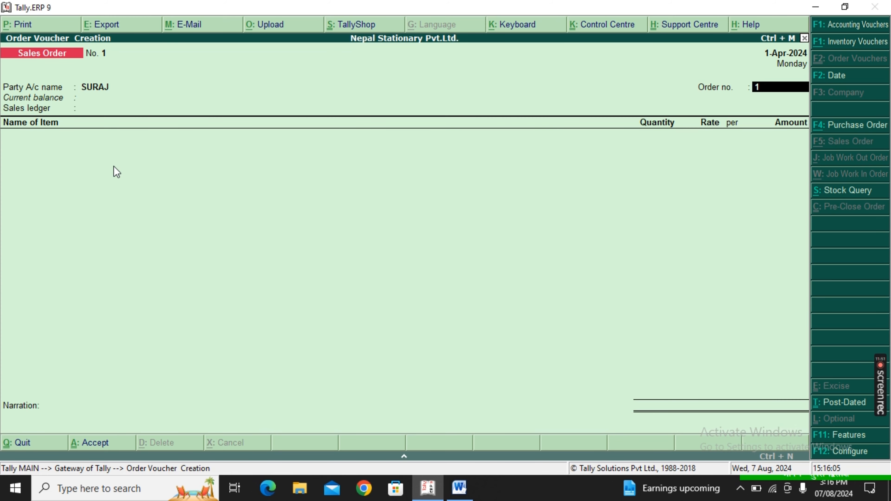
# Enter the sales order's order number and choose Sales A/c as the sales ledger.
pyautogui.write('2222')
pyautogui.press('Return')
pyautogui.press('Return')
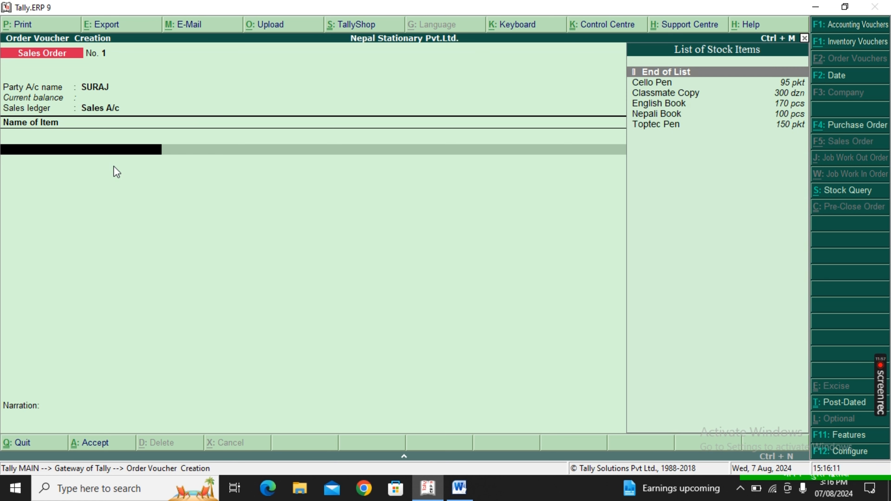
# Add Cello Pen to the sales order, due 1-Apr-2024, with 2,000 pkt at 250.00 each.
pyautogui.press('Down')
pyautogui.press('Return')
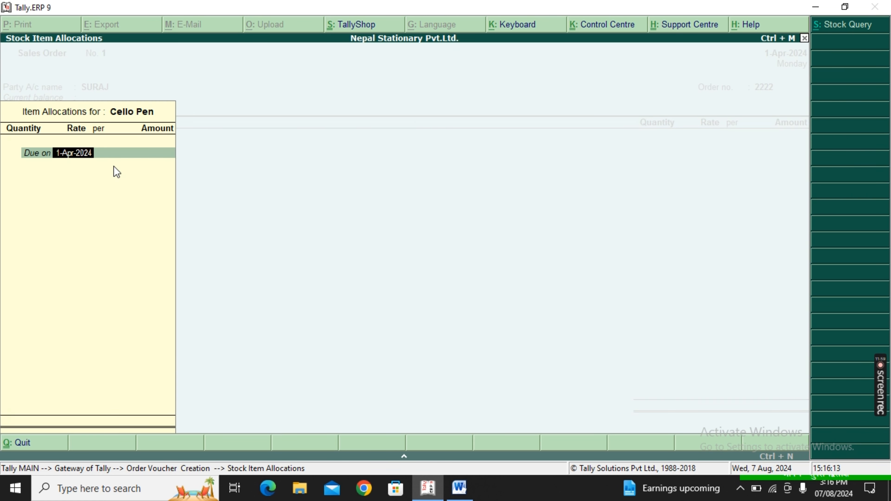
pyautogui.press('Return')
pyautogui.write('2,00')
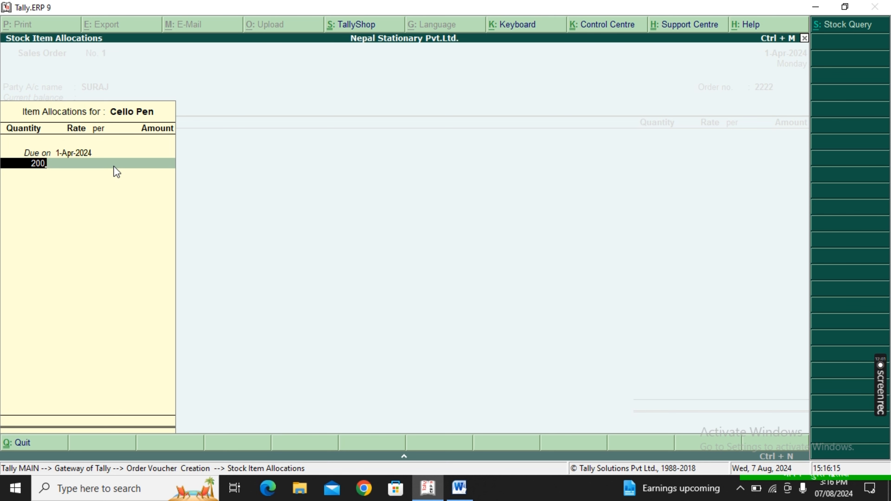
pyautogui.write('0')
pyautogui.press('Return')
pyautogui.press('Return')
pyautogui.press('Return')
pyautogui.press('Return')
pyautogui.press('Return')
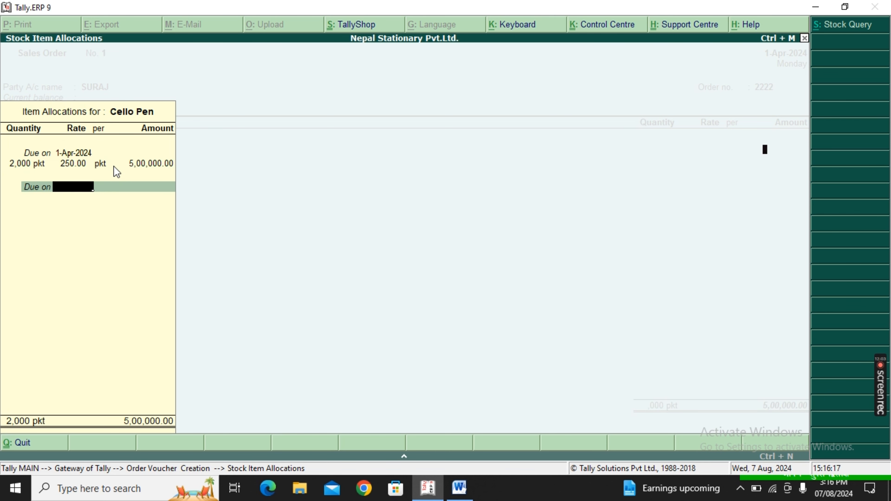
pyautogui.press('Return')
pyautogui.press('Return')
# Add Toptec Pen to the sales order, due 1-Apr-2024, with 5,000 pkt at 120.00 each.
pyautogui.press('Down')
pyautogui.press('Down')
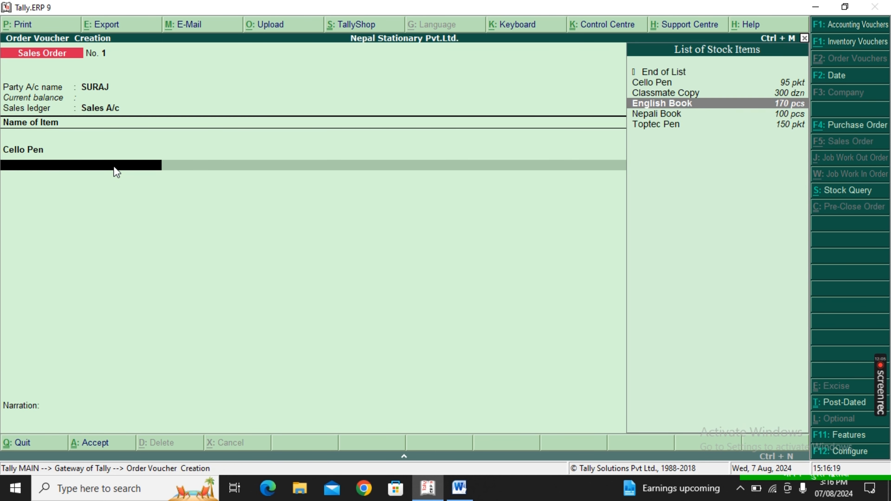
pyautogui.press('Down')
pyautogui.press('Down')
pyautogui.press('Return')
pyautogui.press('Return')
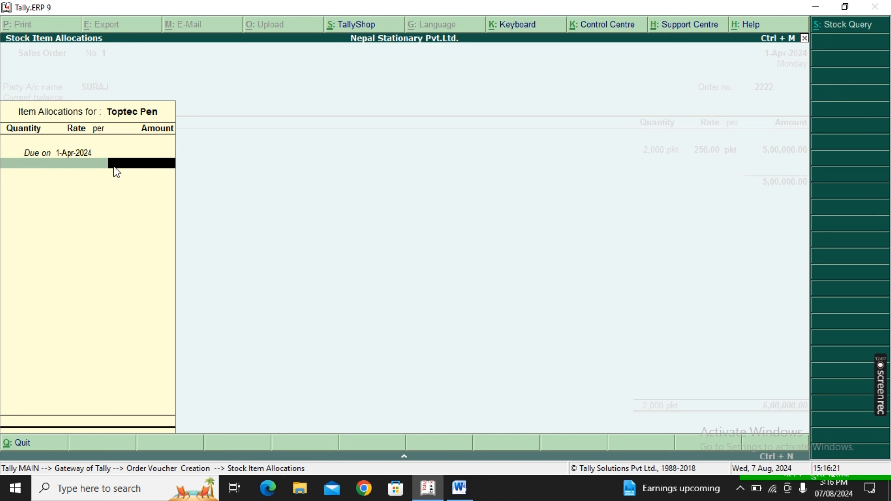
pyautogui.write('5000')
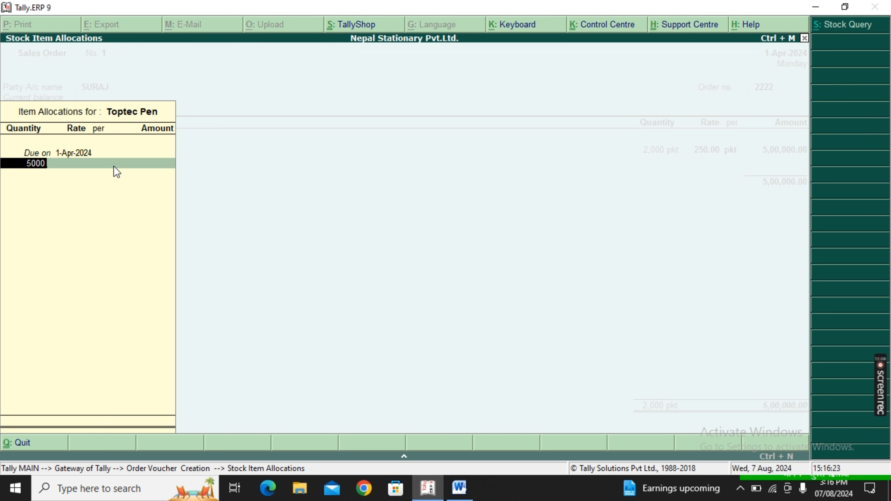
pyautogui.press('Return')
pyautogui.press('Return')
pyautogui.press('BackSpace')
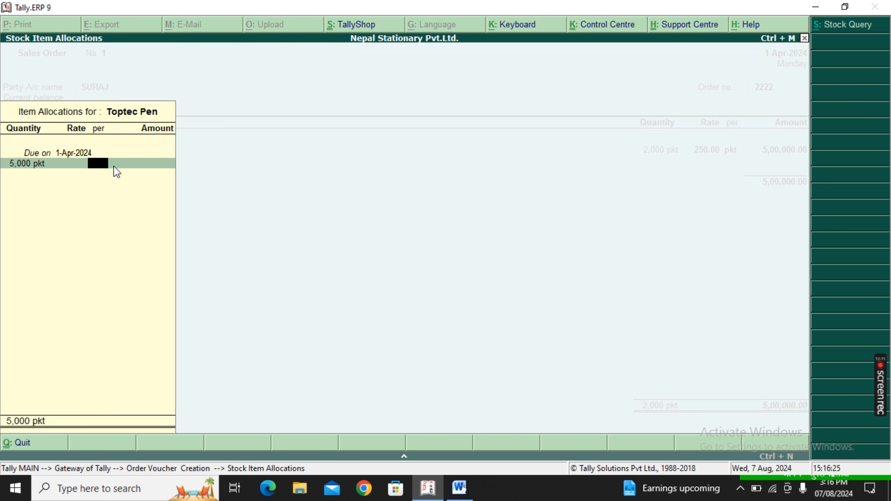
pyautogui.press('BackSpace')
pyautogui.write('120')
pyautogui.press('Return')
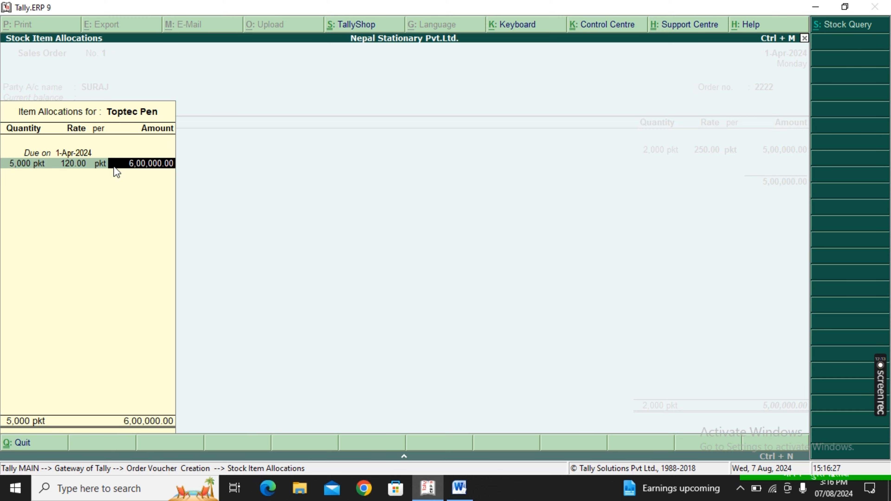
pyautogui.press('Return')
pyautogui.press('Return')
pyautogui.press('Return')
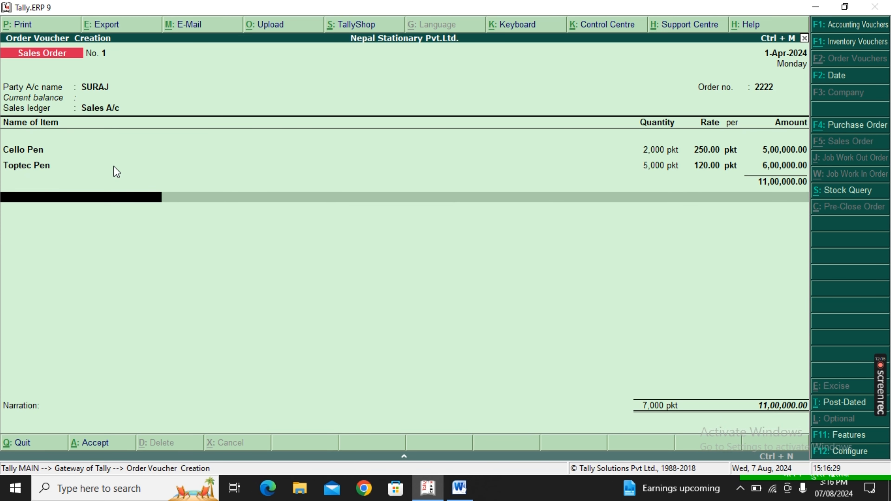
# End the item list, enter the narration "BEING SALES ORDER THE FOLLOWING ITEMS ON CREDIT TO" plus the customer's name, and save the sales order.
pyautogui.press('Return')
pyautogui.press('Return')
pyautogui.write('B')
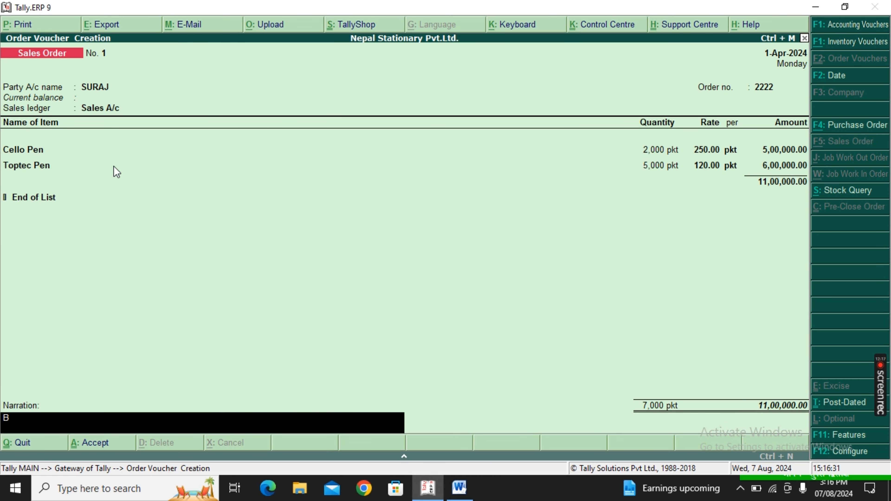
pyautogui.write('EING SALES ORDER THE FOLLOWIN')
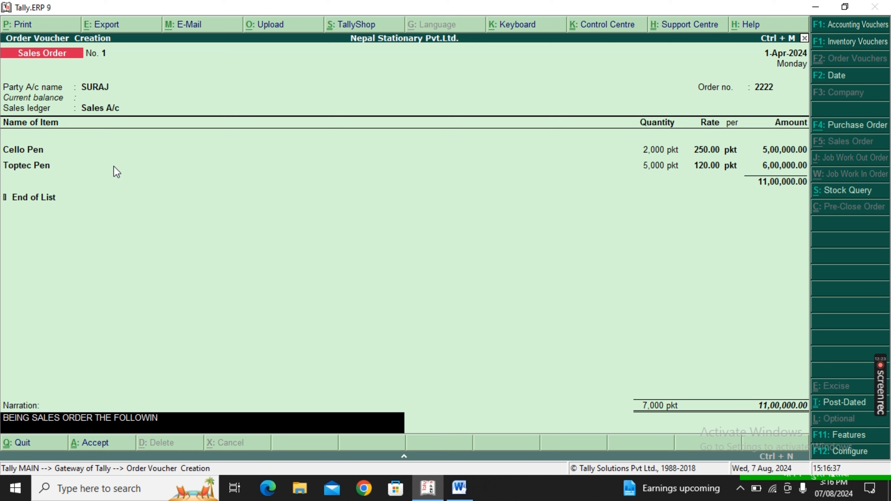
pyautogui.write('G ITEMS ON CREDI')
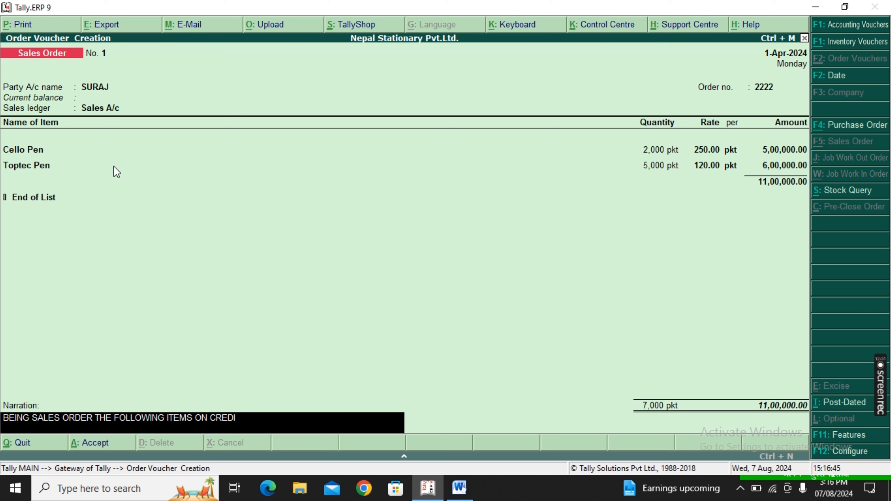
pyautogui.write('T TO SURAJ')
pyautogui.press('Return')
pyautogui.press('Return')
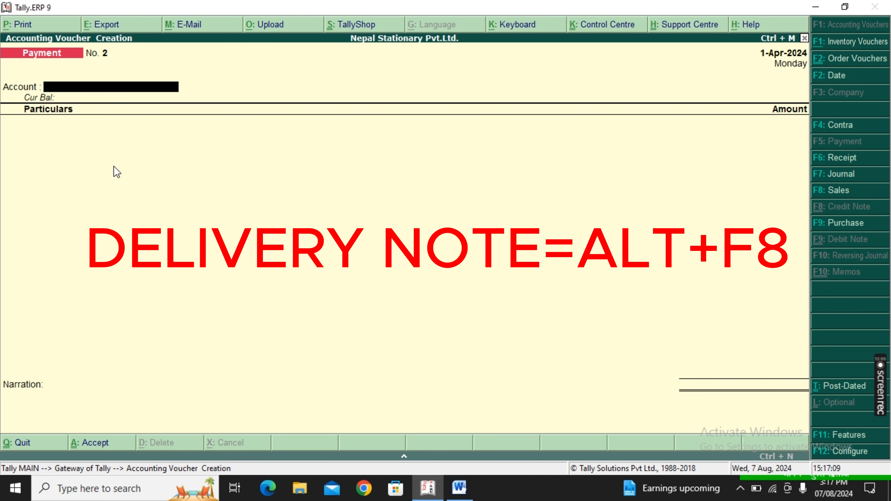
# Start a Delivery Note with reference number 88 and choose the sales order's customer as the party account.
pyautogui.hotkey('alt', 'F8')
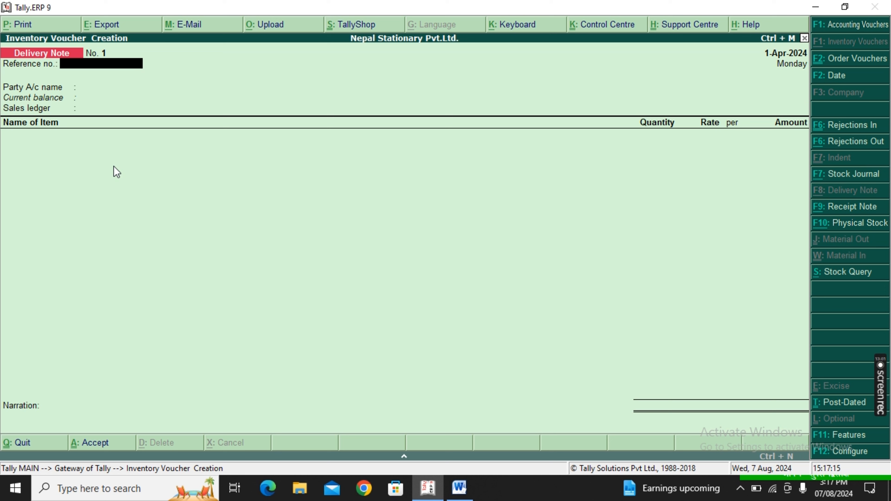
pyautogui.write('88')
pyautogui.press('Return')
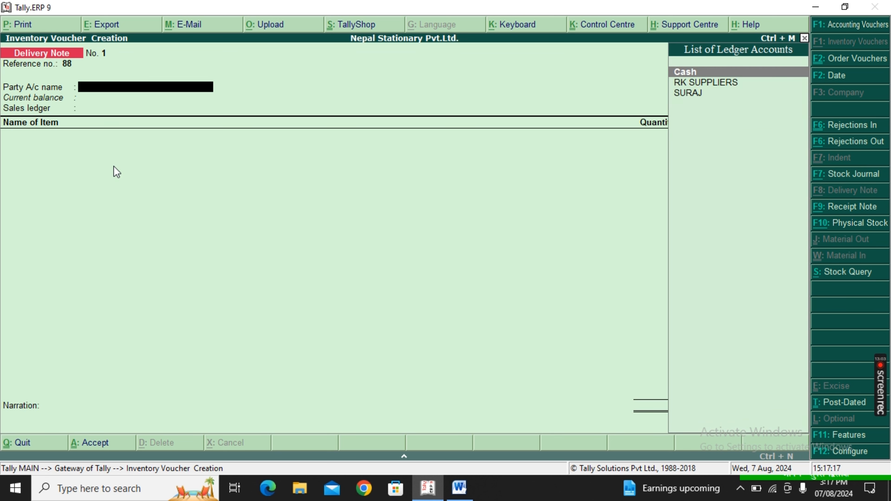
pyautogui.press('Down')
pyautogui.press('Down')
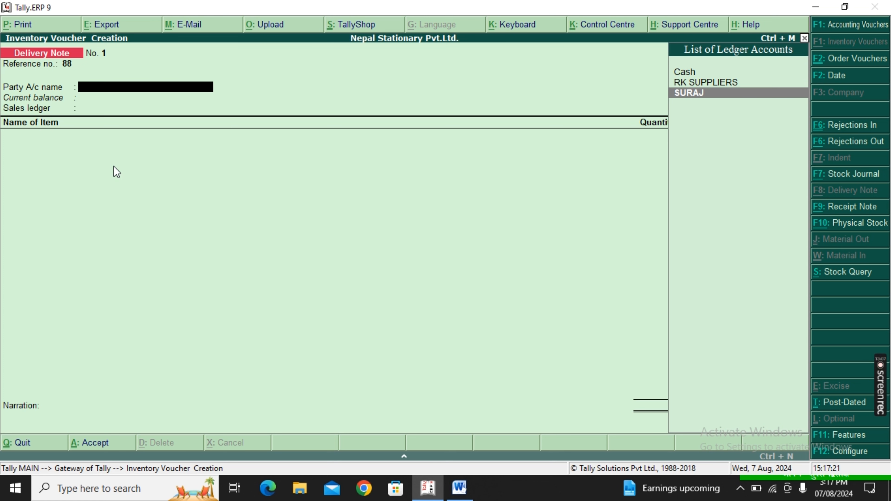
pyautogui.press('Return')
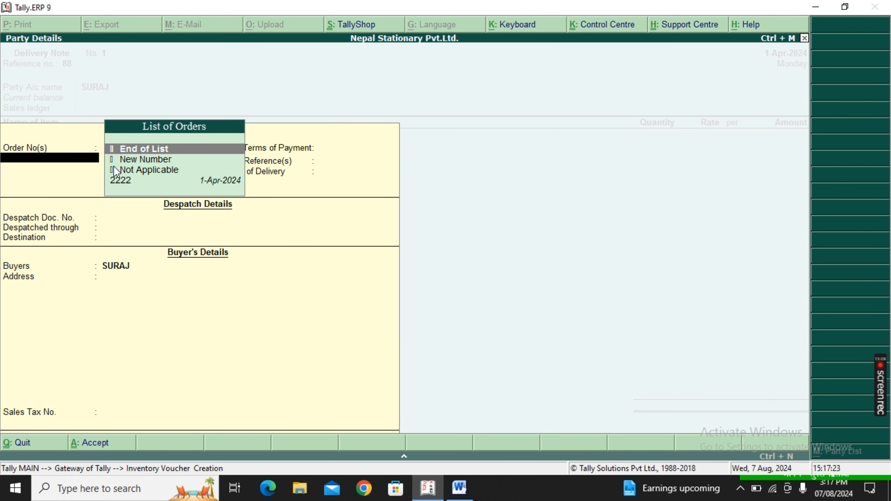
# Link the delivery note to the customer's existing sales order dated 1-Apr-2024 and accept the party, payment and despatch details.
pyautogui.press('Down')
pyautogui.press('Down')
pyautogui.press('Down')
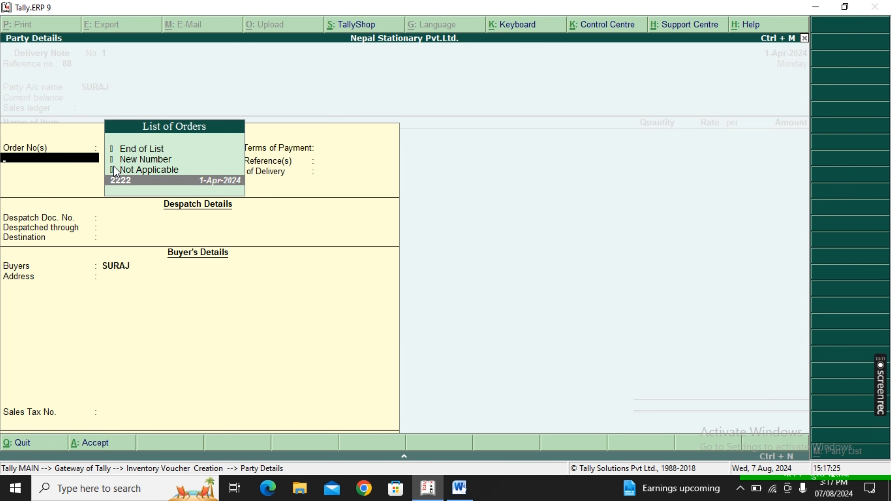
pyautogui.press('Return')
pyautogui.press('Return')
pyautogui.press('Return')
pyautogui.press('Return')
pyautogui.press('Return')
pyautogui.press('Return')
pyautogui.press('Return')
pyautogui.press('Return')
pyautogui.press('Return')
pyautogui.press('Return')
pyautogui.press('Return')
pyautogui.press('Return')
pyautogui.press('Return')
pyautogui.press('Return')
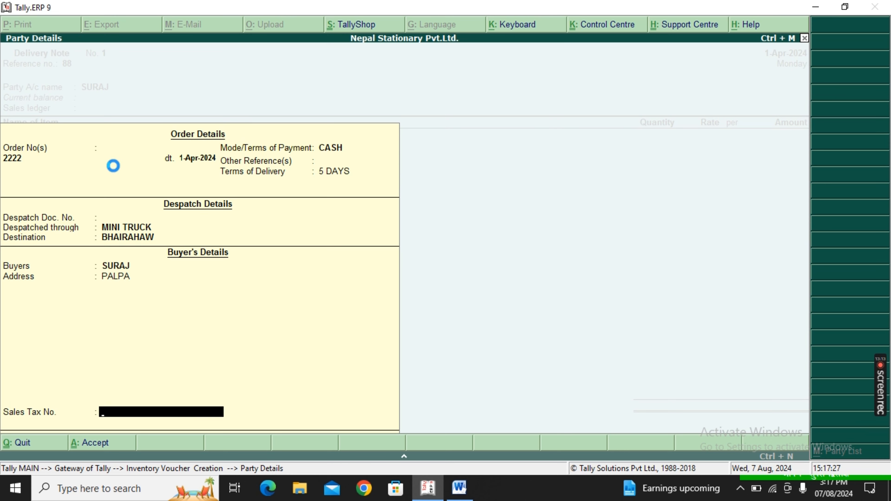
pyautogui.press('Return')
# Accept Sales A/c and the order's allocations of 2,000 pkt Cello Pen and 5,000 pkt Toptec Pen under tracking number 1, and save the delivery note.
pyautogui.press('Return')
pyautogui.press('Return')
pyautogui.press('Return')
pyautogui.press('Return')
pyautogui.press('Return')
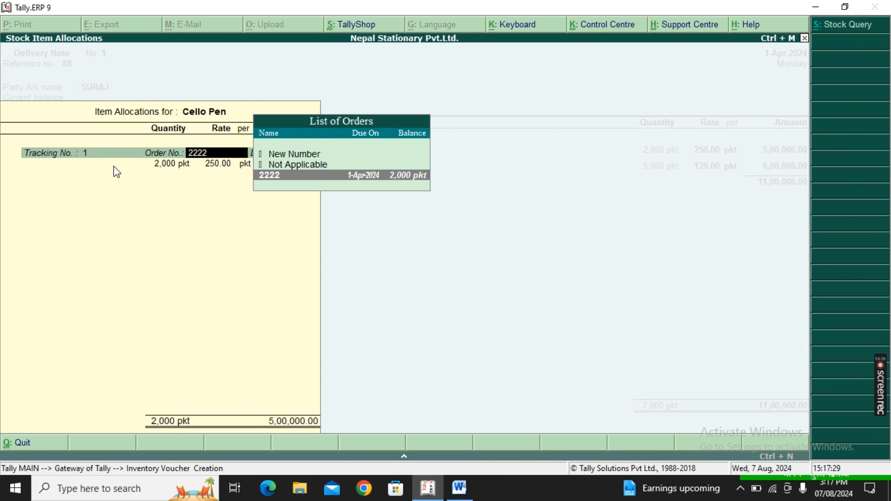
pyautogui.press('Return')
pyautogui.press('Return')
pyautogui.press('Return')
pyautogui.press('Return')
pyautogui.press('Return')
pyautogui.press('Return')
pyautogui.press('Return')
pyautogui.press('Return')
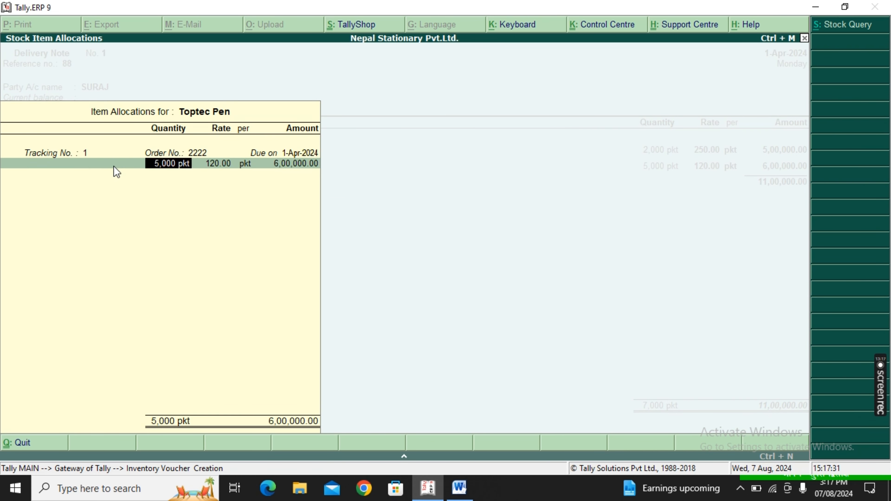
pyautogui.press('Return')
pyautogui.press('Return')
pyautogui.press('Return')
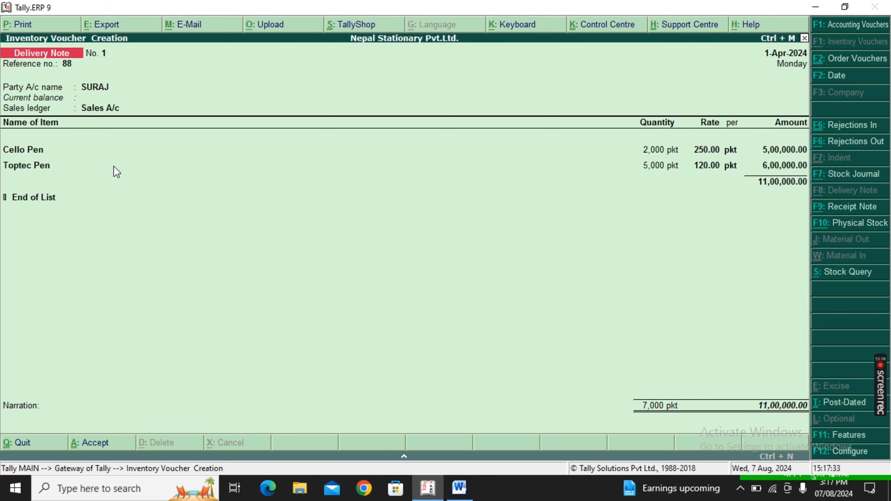
pyautogui.press('Return')
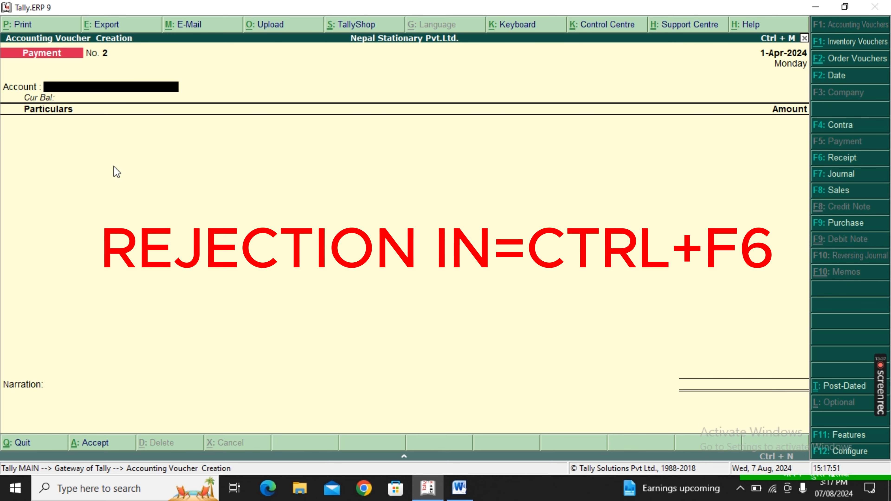
# Start a Rejections In voucher and choose the same customer as ledger account, keeping the customer's name and address details.
pyautogui.hotkey('ctrl', 'F6')
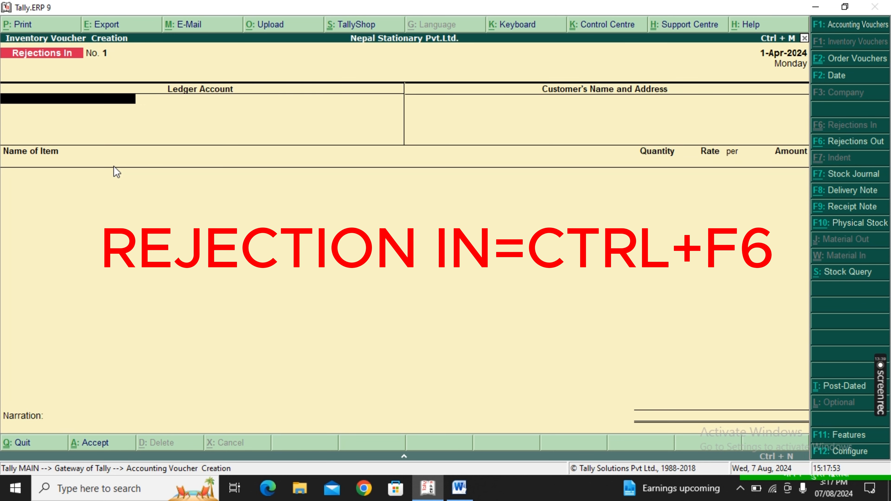
pyautogui.write('S')
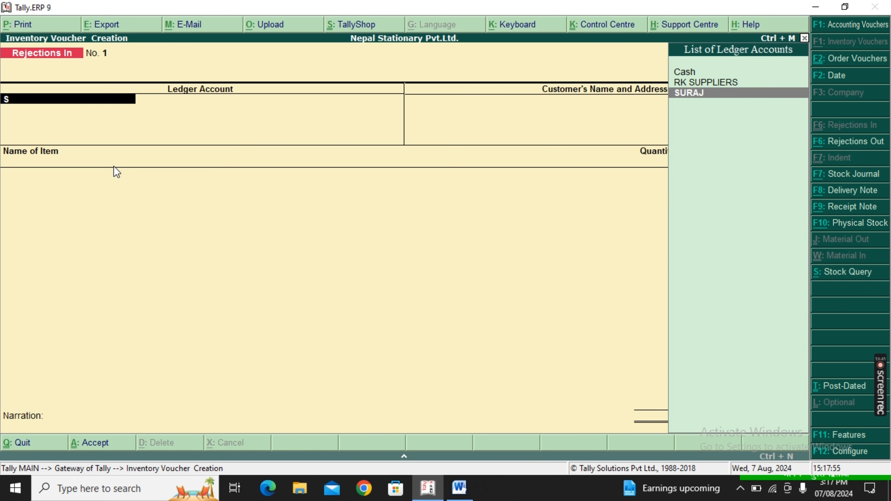
pyautogui.press('Return')
pyautogui.press('Return')
pyautogui.press('Return')
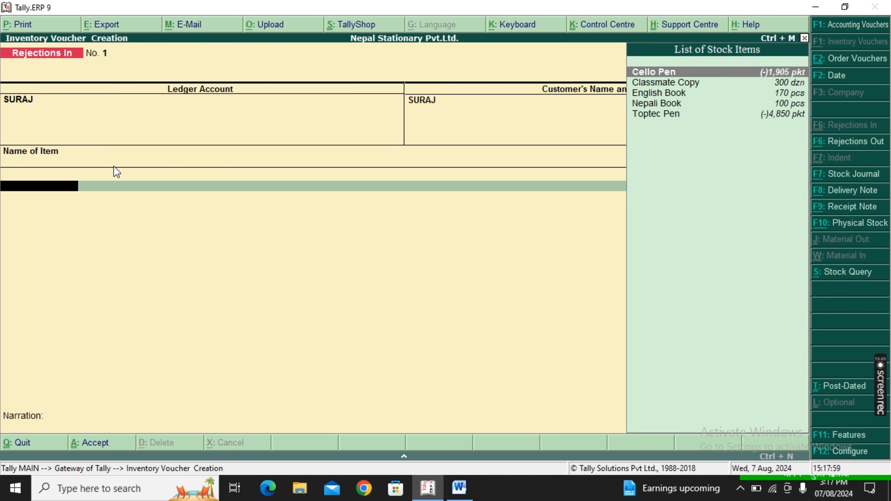
# Add Cello Pen to the rejection against tracking number 1, with 500 pkt at 250.00 each.
pyautogui.press('Return')
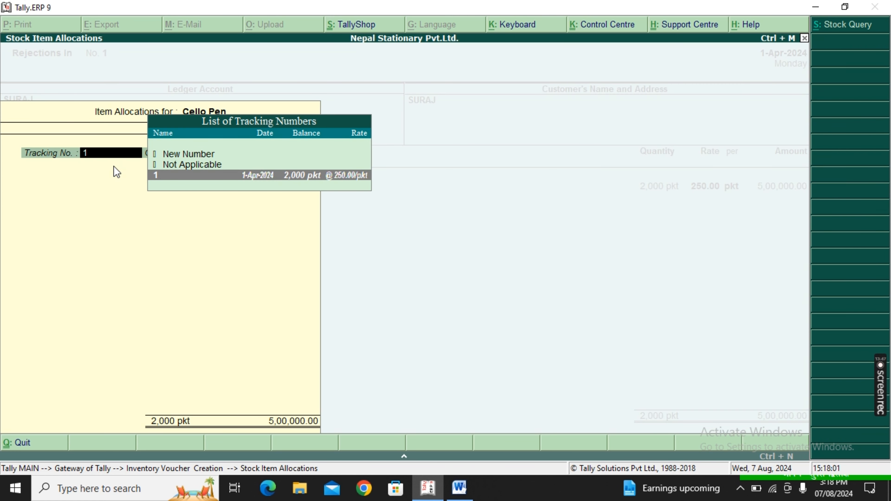
pyautogui.press('Return')
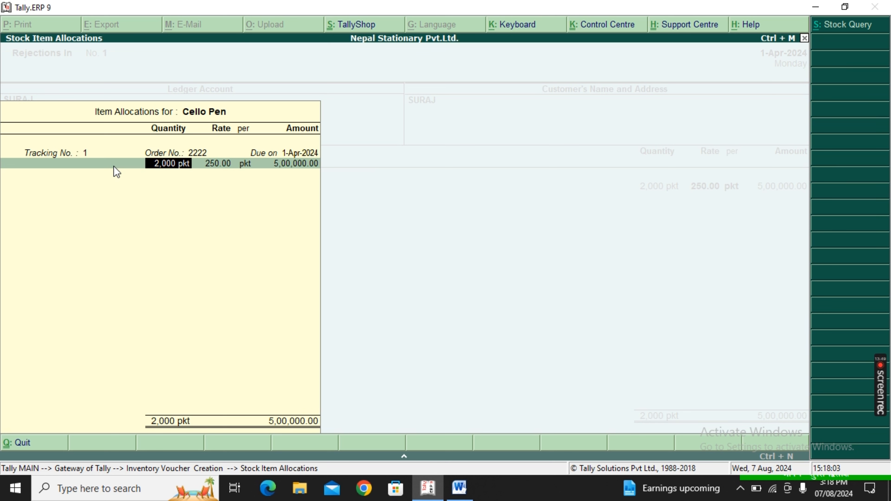
pyautogui.write('500')
pyautogui.press('Return')
pyautogui.press('Return')
pyautogui.press('Return')
pyautogui.press('Return')
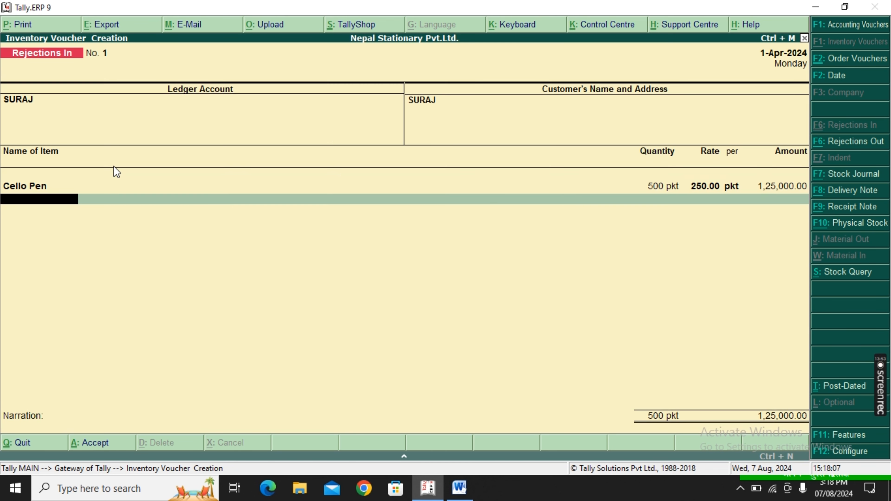
# Add Toptec Pen to the rejection against tracking number 1, with 1,500 pkt at 120.00 each.
pyautogui.press('Down')
pyautogui.press('Down')
pyautogui.press('Down')
pyautogui.press('Down')
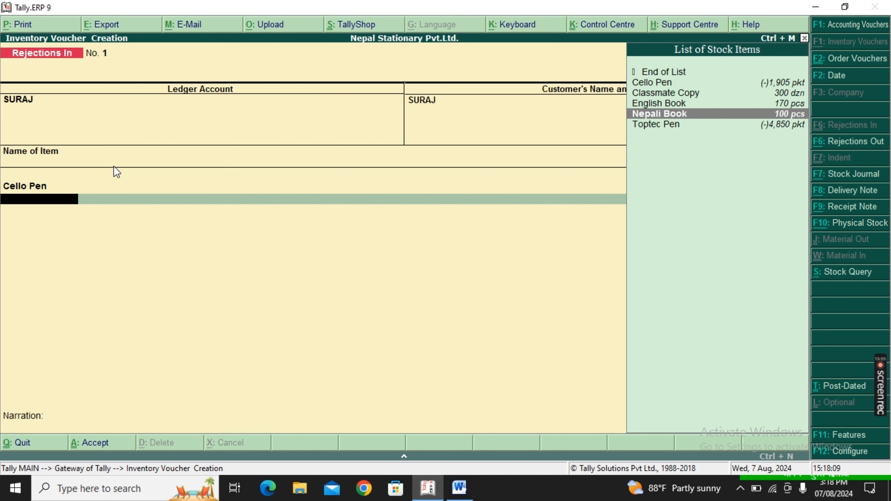
pyautogui.press('Down')
pyautogui.press('Return')
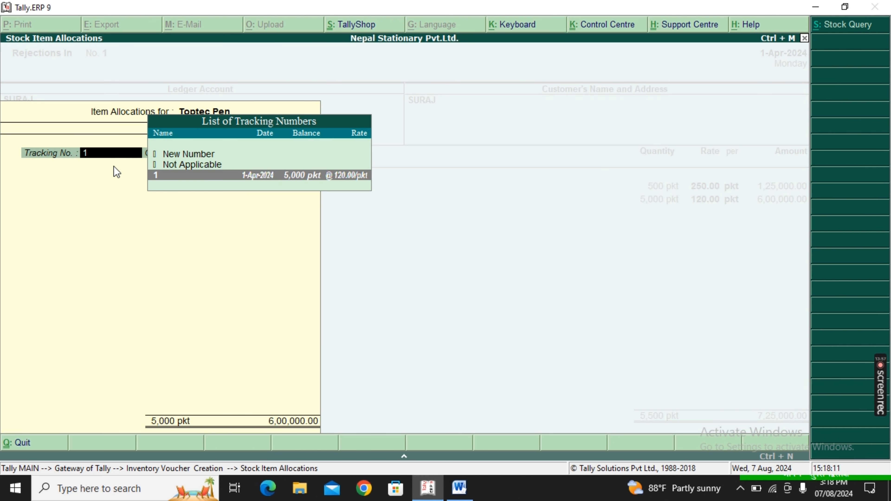
pyautogui.press('Return')
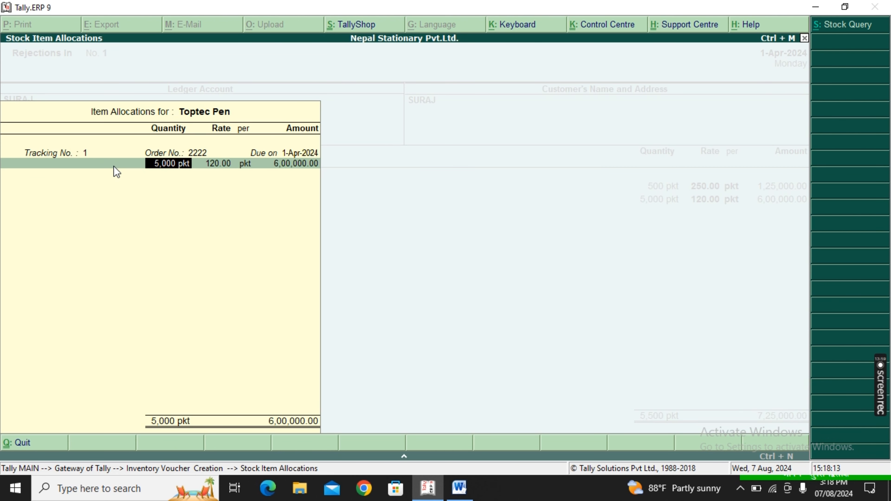
pyautogui.write('1500')
pyautogui.press('Return')
pyautogui.press('Return')
pyautogui.press('Return')
pyautogui.press('Return')
# End the item list, enter the narration "BEING SALES ORDER GOODS REJECTED TO A COMPANY" and save the Rejections In voucher.
pyautogui.press('Return')
pyautogui.press('Return')
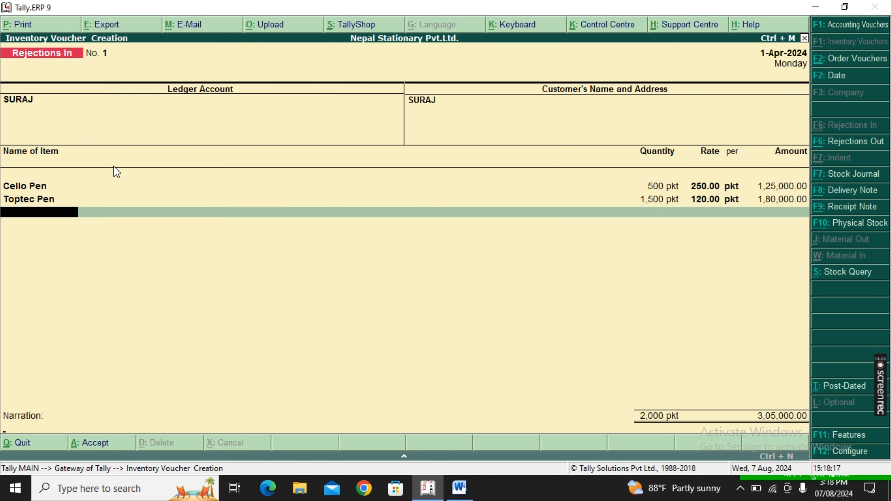
pyautogui.write('BEING')
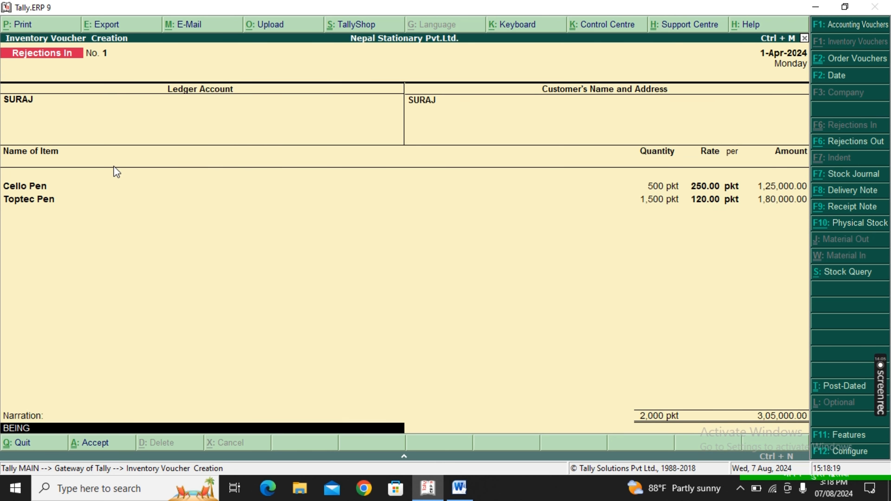
pyautogui.write(' SALES ORDER GOODS')
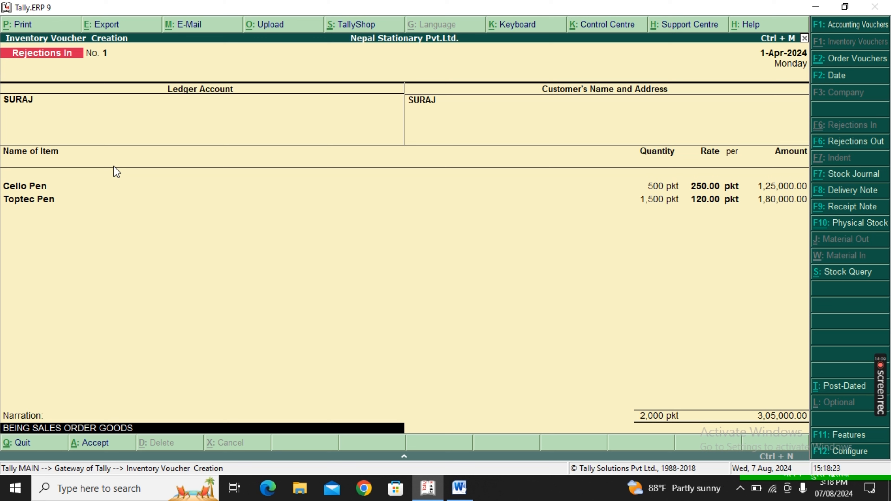
pyautogui.write(' REJECTED TO A COMPANY')
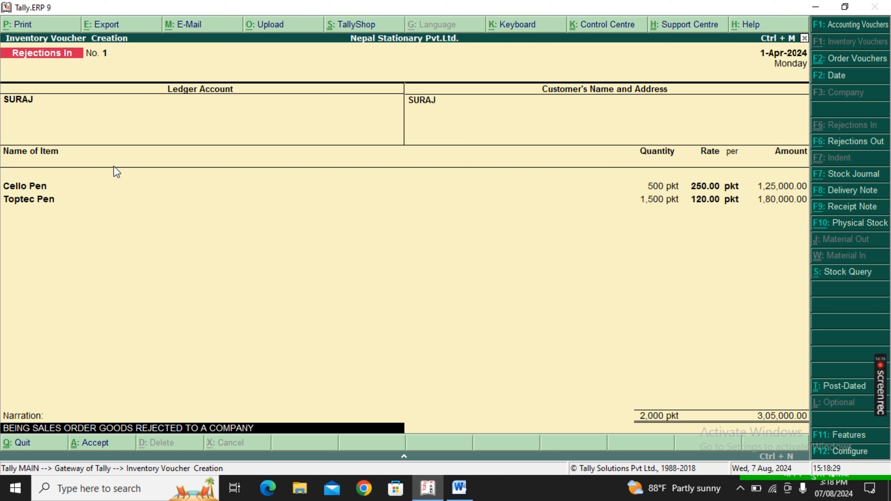
pyautogui.press('Return')
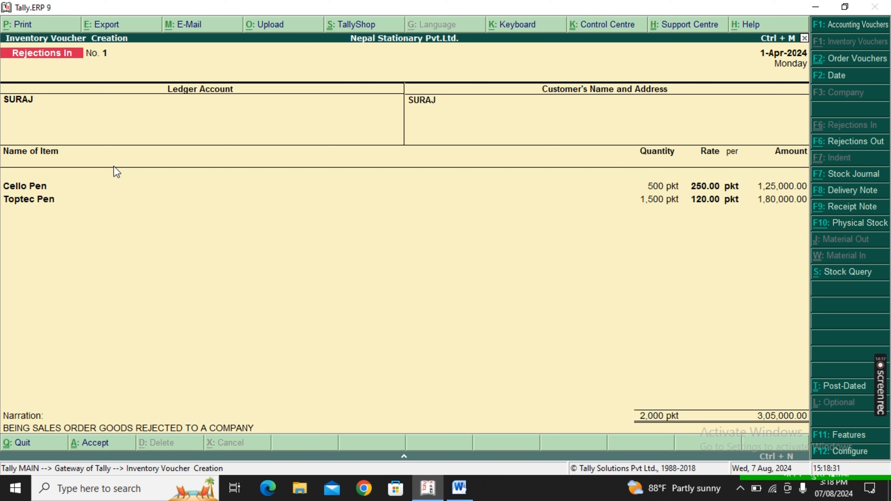
pyautogui.press('Return')
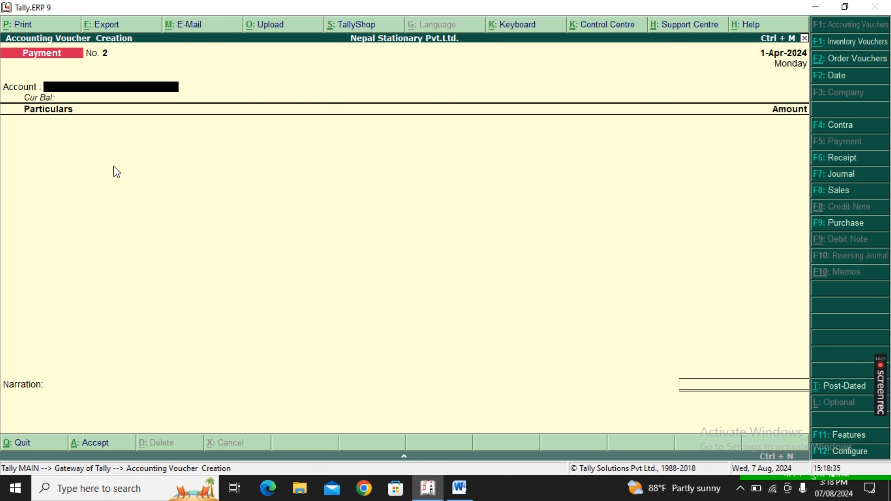
# Leave voucher entry and open the Statements of Inventory reports.
pyautogui.press('Escape')
pyautogui.press('Return')
pyautogui.press('Up')
pyautogui.press('Up')
pyautogui.press('Up')
pyautogui.press('Up')
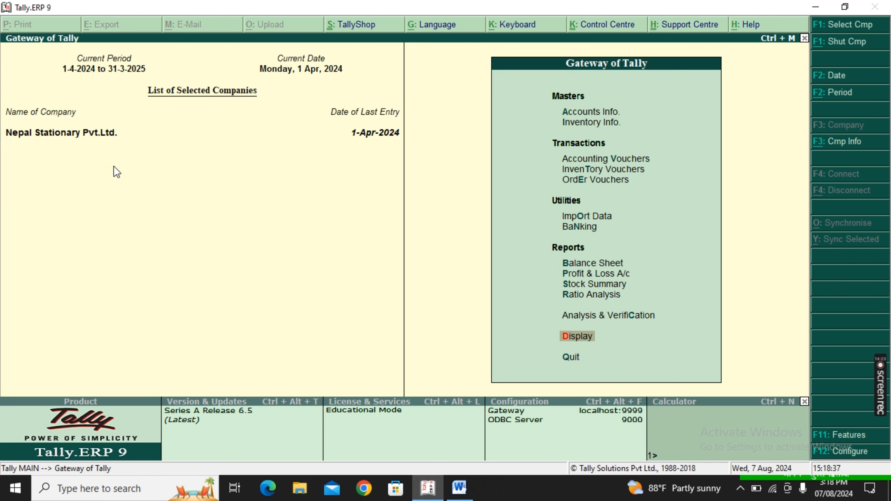
pyautogui.press('Up')
pyautogui.press('Down')
pyautogui.press('Return')
pyautogui.press('Down')
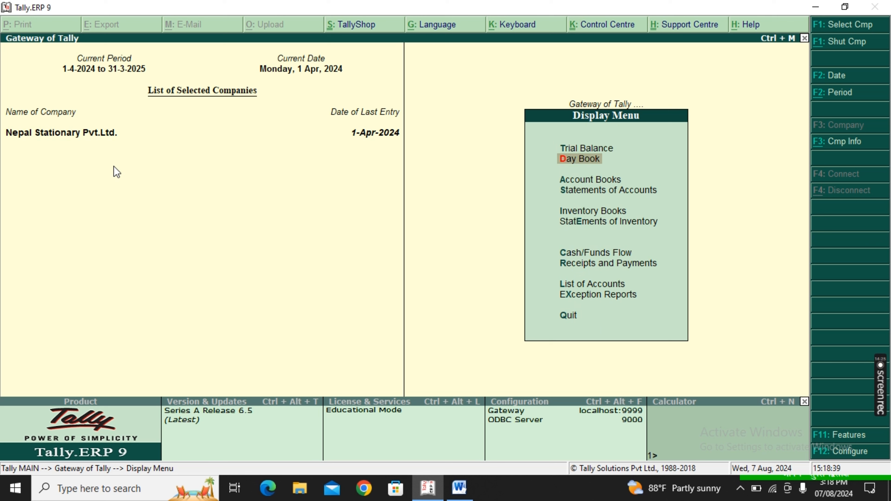
pyautogui.press('Down')
pyautogui.press('Down')
pyautogui.press('Down')
pyautogui.press('Down')
pyautogui.press('Return')
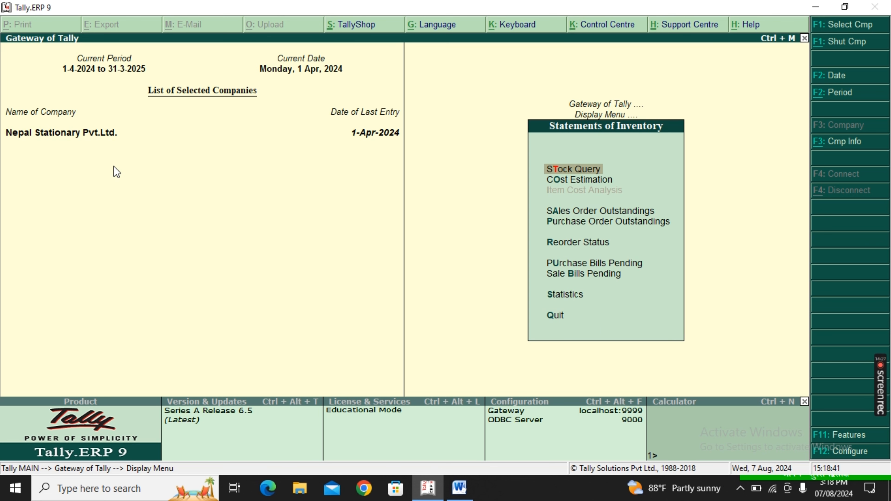
# Open the Sales Bills Pending report and expand the delivery and rejection details of Cello Pen.
pyautogui.press('Down')
pyautogui.press('Down')
pyautogui.press('Down')
pyautogui.press('Down')
pyautogui.press('Down')
pyautogui.press('Down')
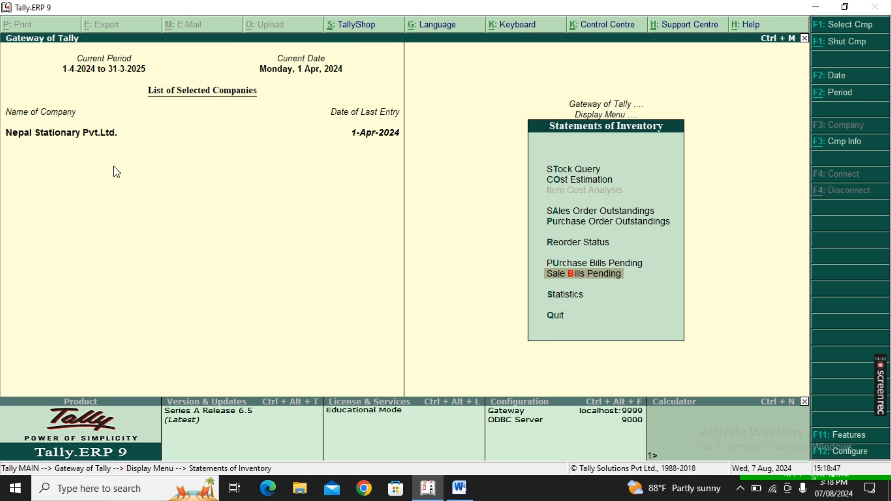
pyautogui.press('Return')
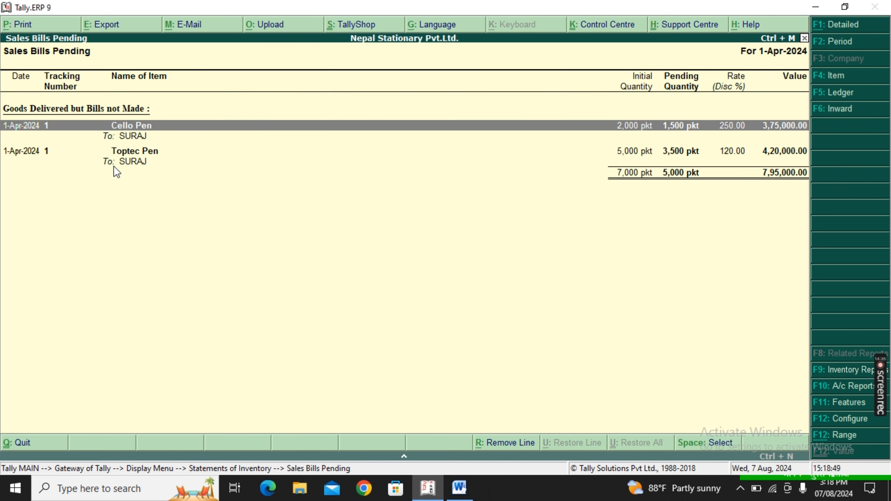
pyautogui.hotkey('shift', 'Return')
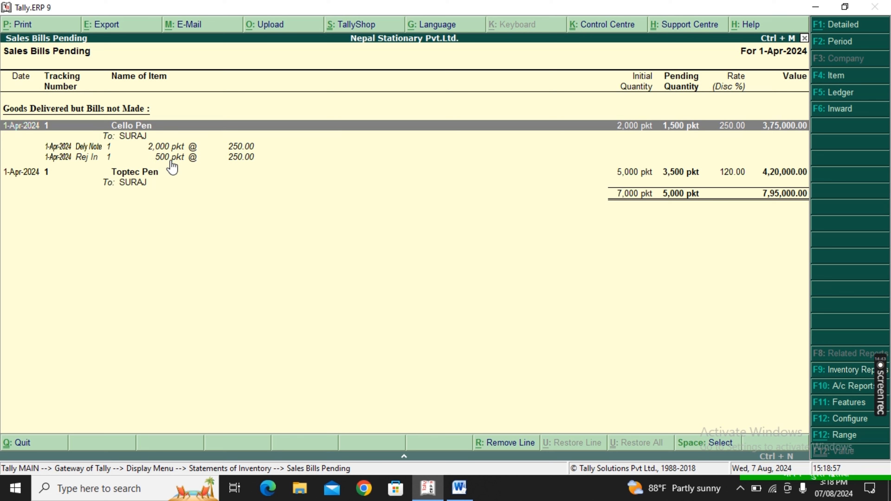
# Expand the delivery and rejection details of Toptec Pen in the pending sales bills and leave the reports.
pyautogui.click(151, 168)
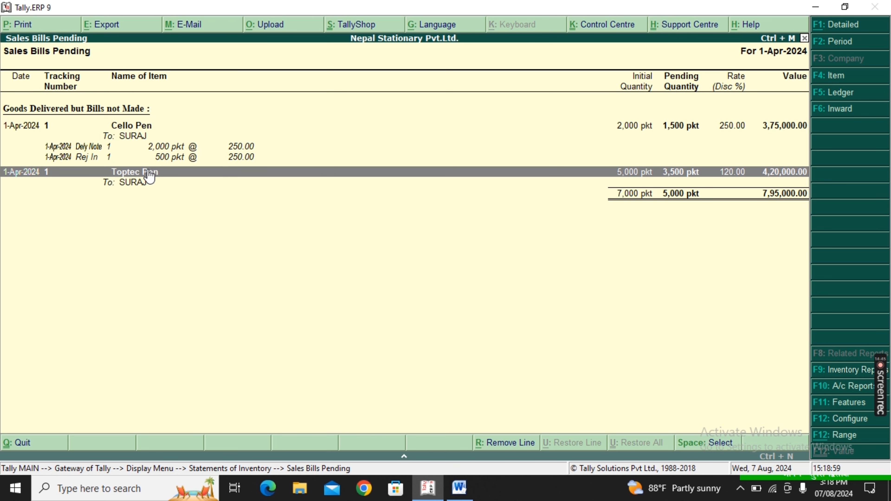
pyautogui.hotkey('shift', 'Return')
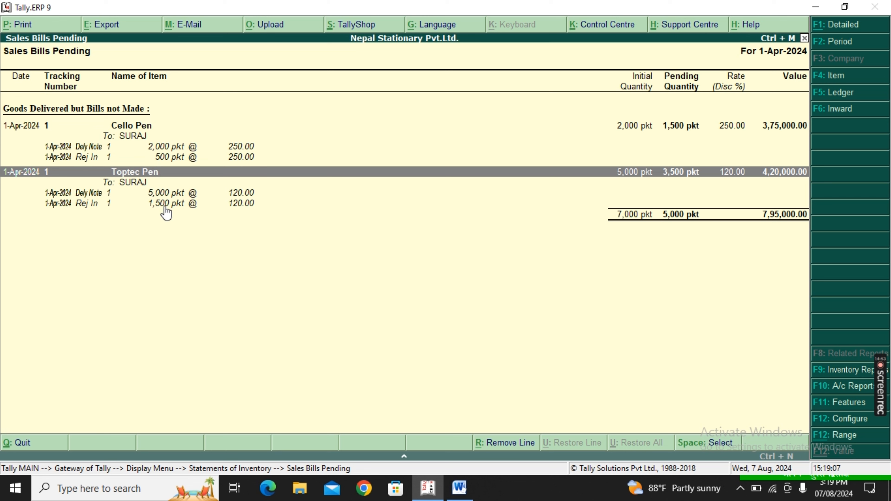
pyautogui.press('Escape')
pyautogui.press('Escape')
pyautogui.press('Escape')
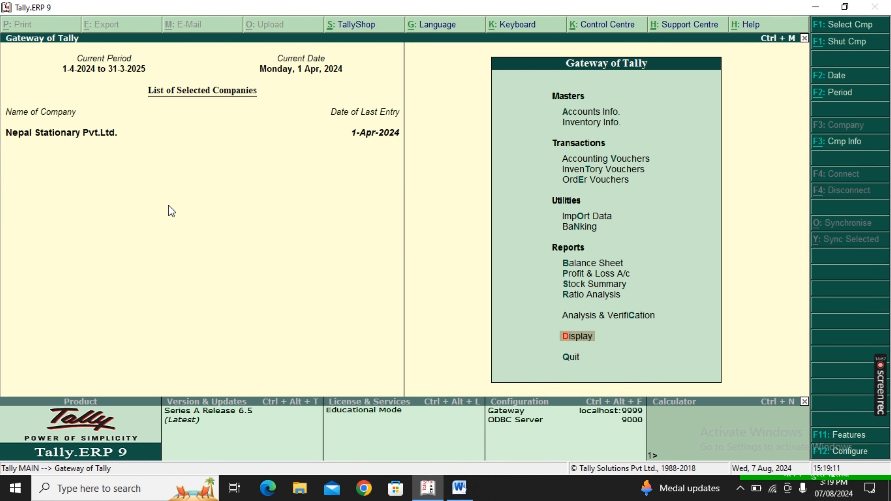
# Open Accounting Vouchers and start a new Sales voucher.
pyautogui.press('Down')
pyautogui.press('Down')
pyautogui.press('Down')
pyautogui.press('Down')
pyautogui.press('Down')
pyautogui.press('Up')
pyautogui.press('Return')
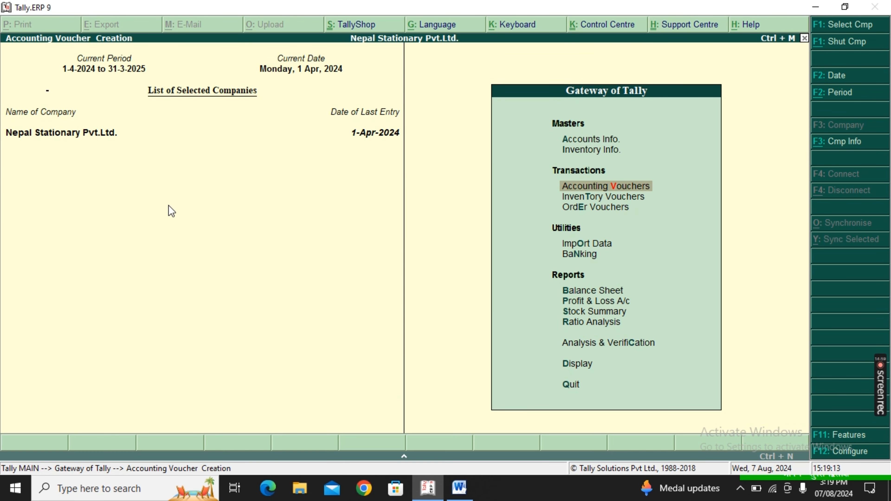
pyautogui.press('F8')
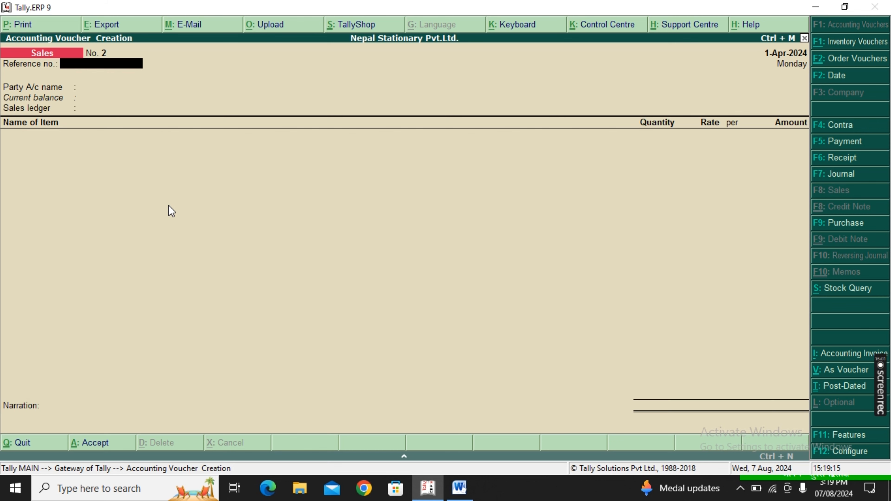
# Select the customer as party account of the sales voucher and link delivery note tracking number 1.
pyautogui.press('Return')
pyautogui.press('Down')
pyautogui.press('Down')
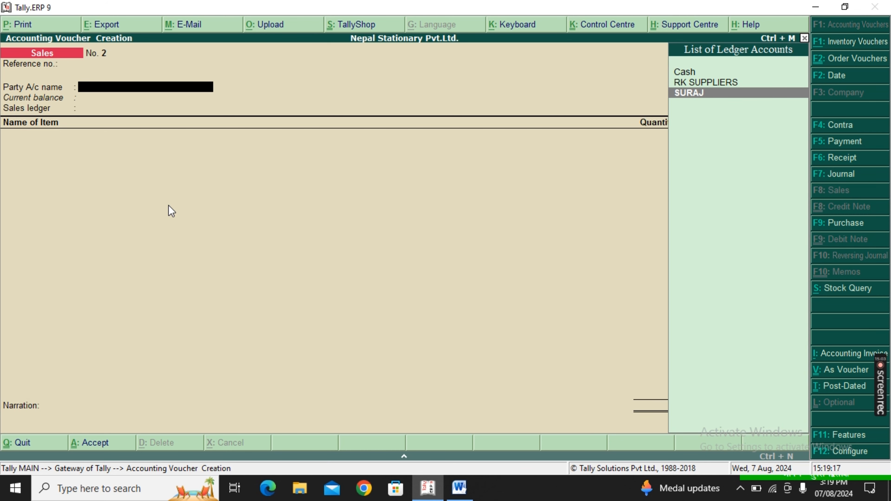
pyautogui.press('Return')
pyautogui.press('Down')
pyautogui.press('Down')
pyautogui.press('Down')
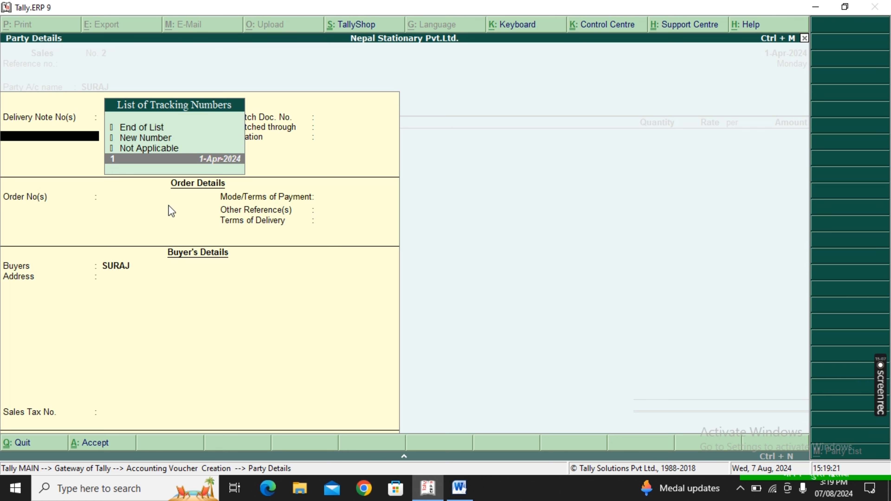
pyautogui.press('Return')
pyautogui.press('Return')
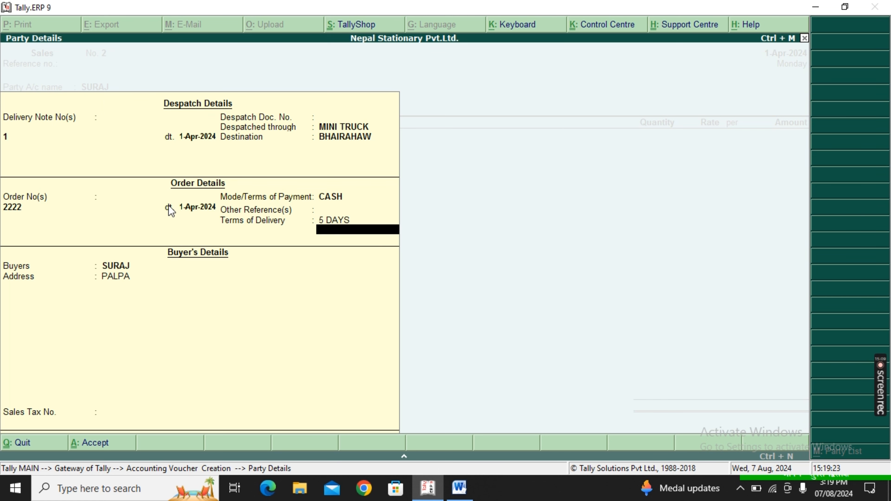
# Accept the party details with Sales A/c as sales ledger and confirm Cello Pen with 1,500 pkt at 250.00.
pyautogui.press('Return')
pyautogui.press('Return')
pyautogui.press('Return')
pyautogui.press('Return')
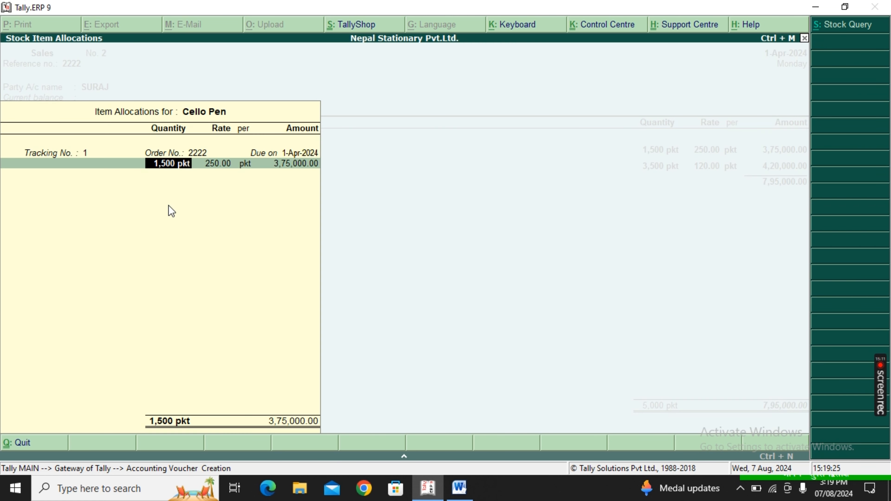
pyautogui.press('Return')
pyautogui.press('Return')
pyautogui.press('Return')
pyautogui.press('Return')
pyautogui.press('Return')
pyautogui.press('Return')
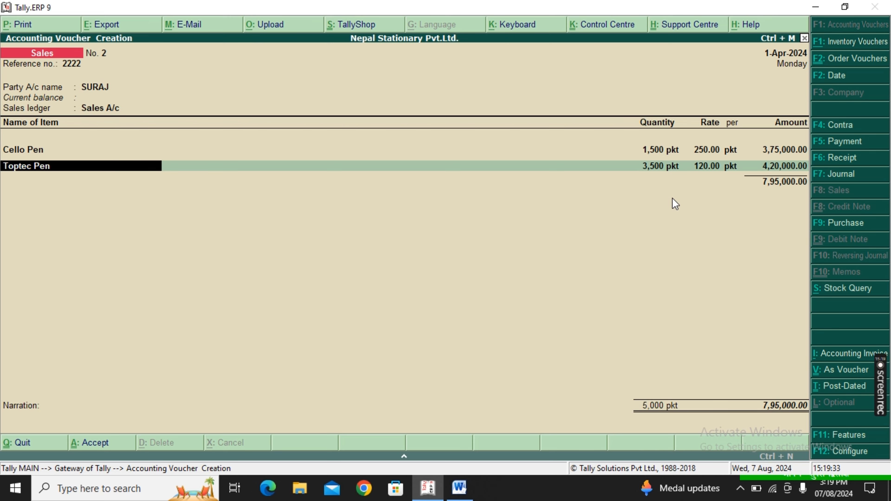
# Confirm the Toptec Pen allocation of 3,500 pkt at 120.00 and end the item list.
pyautogui.press('Return')
pyautogui.press('Return')
pyautogui.press('Return')
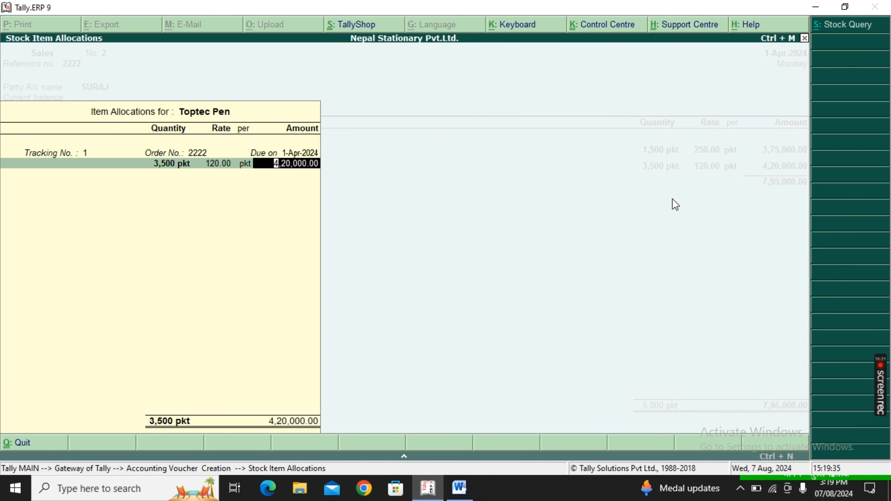
pyautogui.press('Return')
pyautogui.press('Return')
pyautogui.press('Return')
# Add the Discount Allowed ledger to the sales voucher at 10%.
pyautogui.write('D')
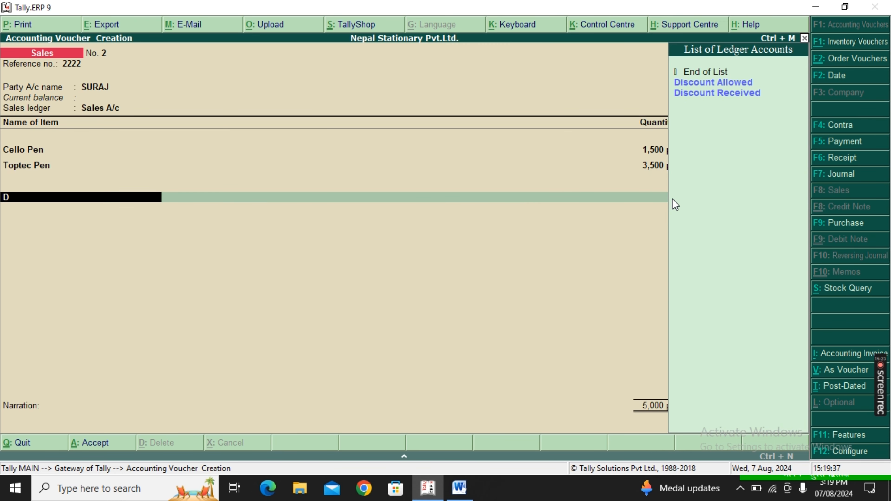
pyautogui.press('Down')
pyautogui.press('Return')
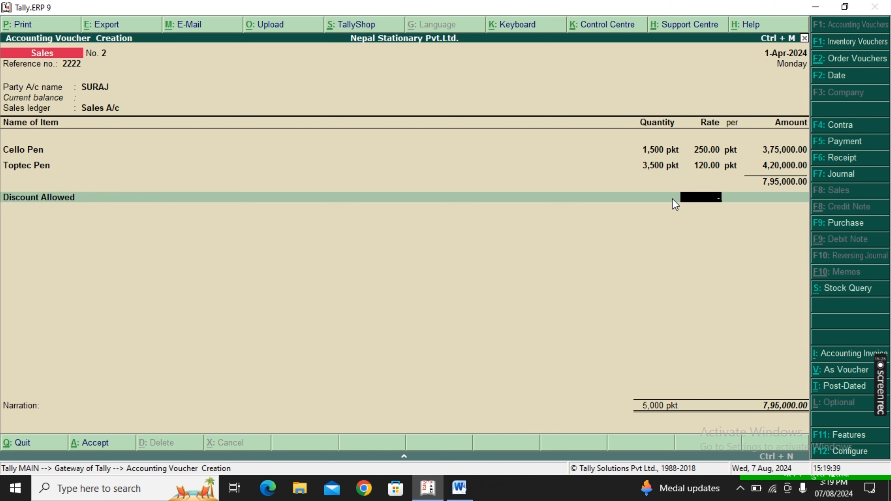
pyautogui.write('10')
pyautogui.press('Return')
pyautogui.press('Return')
# Add the Vat A/c ledger at 13% and end the ledger list.
pyautogui.write('V')
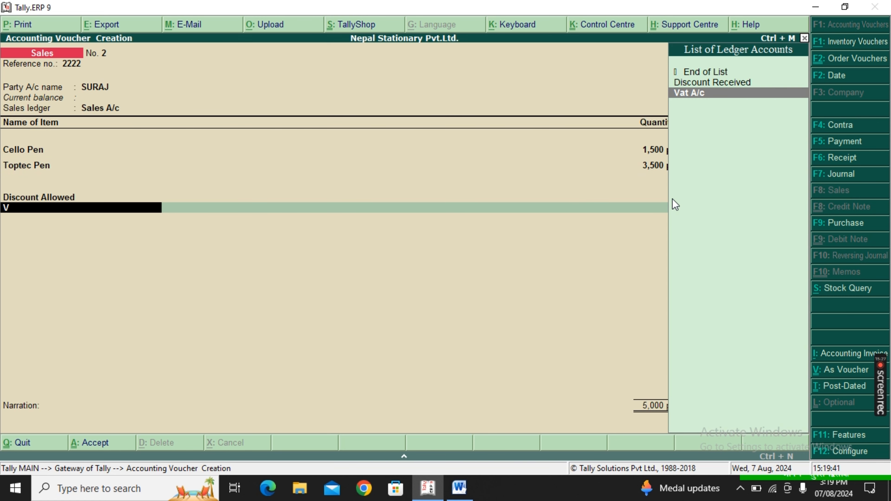
pyautogui.press('Return')
pyautogui.press('Return')
pyautogui.press('Return')
pyautogui.press('Return')
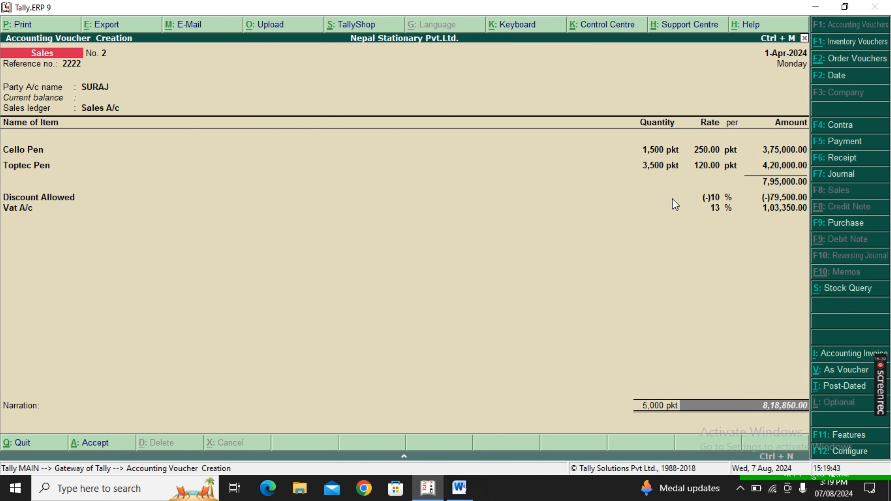
# Enter the narration "BEING SALES THE FOLLOOWING ITEMS ON CREDIT TO" plus the customer's name and save the sales voucher.
pyautogui.press('Return')
pyautogui.write('SALES')
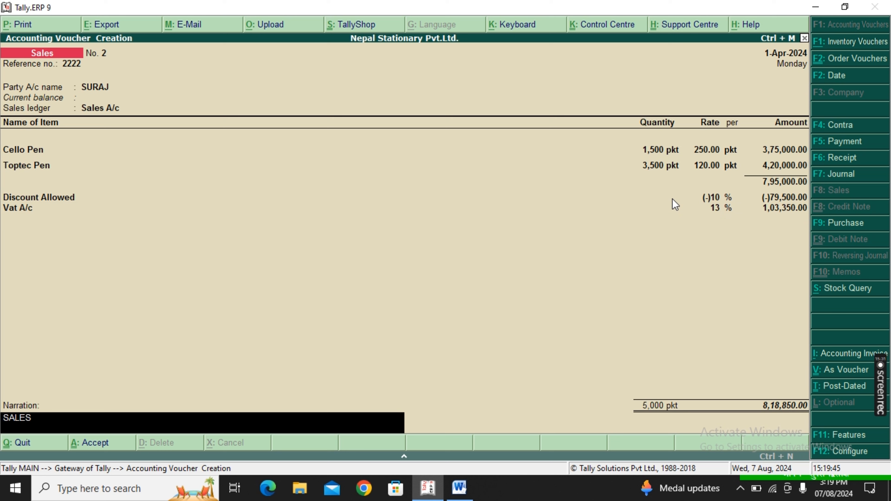
pyautogui.press('BackSpace')
pyautogui.press('BackSpace')
pyautogui.press('BackSpace')
pyautogui.press('BackSpace')
pyautogui.press('BackSpace')
pyautogui.write('BEING SALES OR')
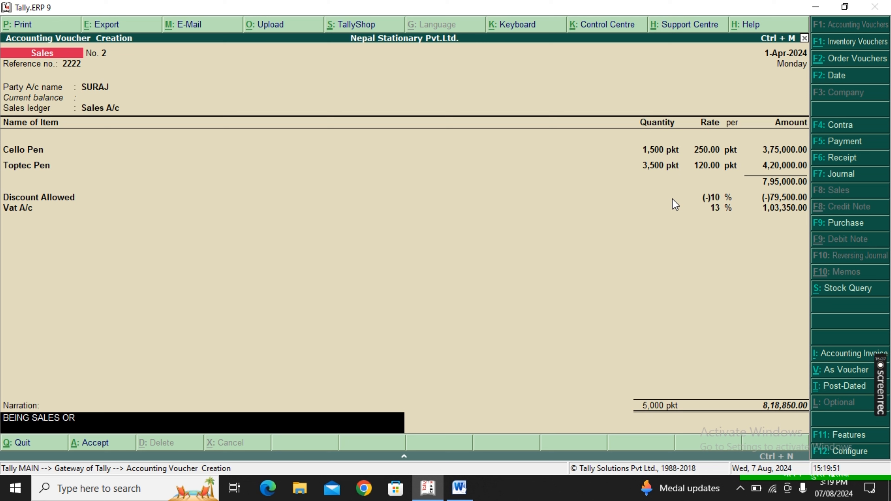
pyautogui.press('BackSpace')
pyautogui.press('BackSpace')
pyautogui.write('THE FOLLOOWING IT')
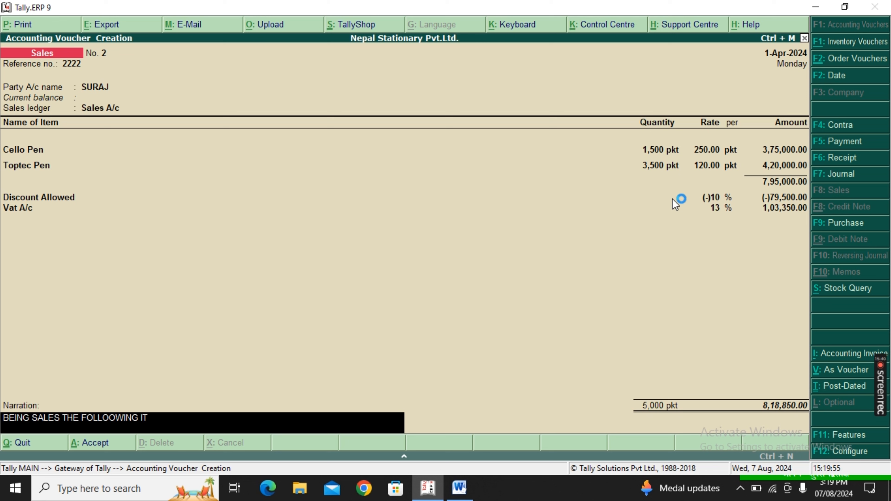
pyautogui.write('EMS ON CREDIT TO SURAJ')
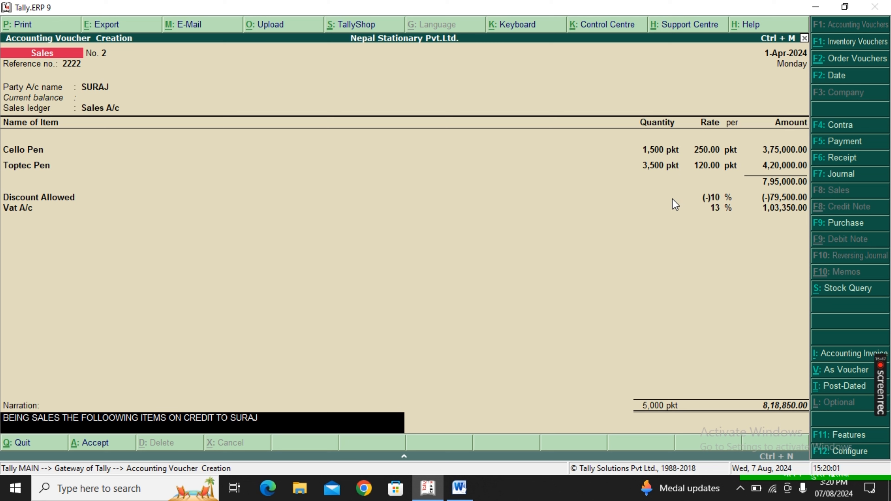
pyautogui.press('Return')
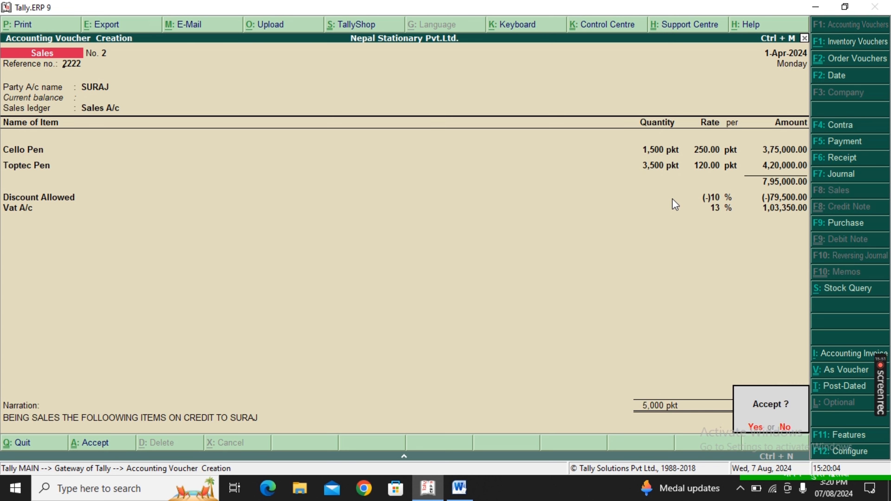
pyautogui.press('Return')
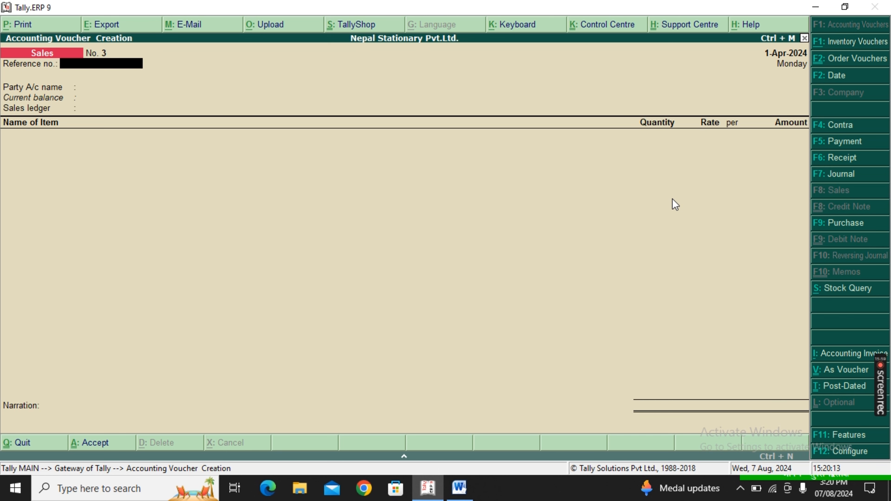
# Start a Receipt voucher with Cash as the account and the customer's ledger under particulars.
pyautogui.press('F6')
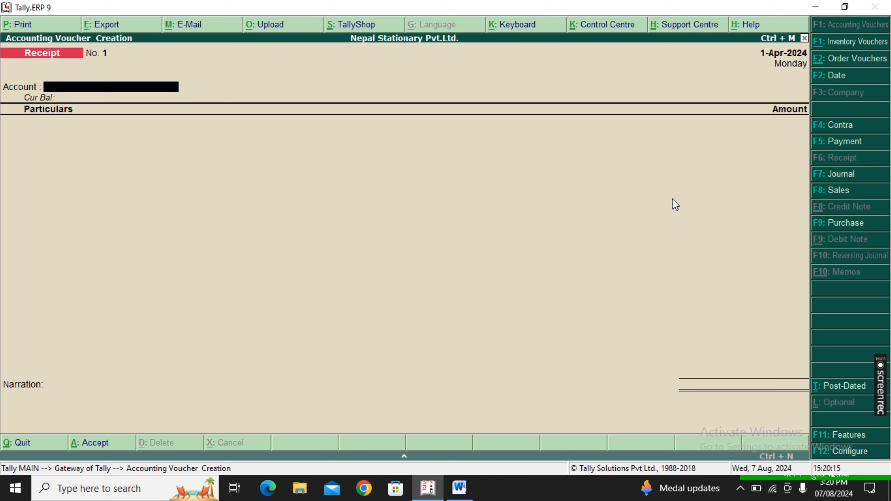
pyautogui.write('CA')
pyautogui.press('Return')
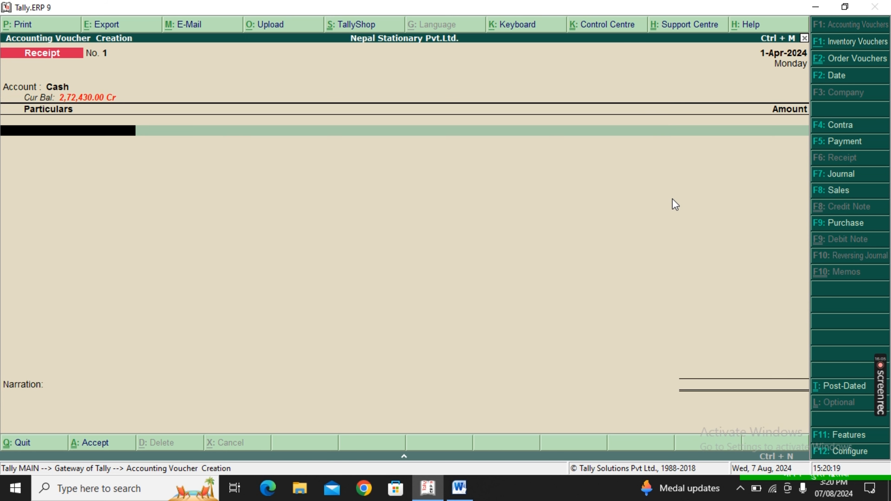
pyautogui.write('SU')
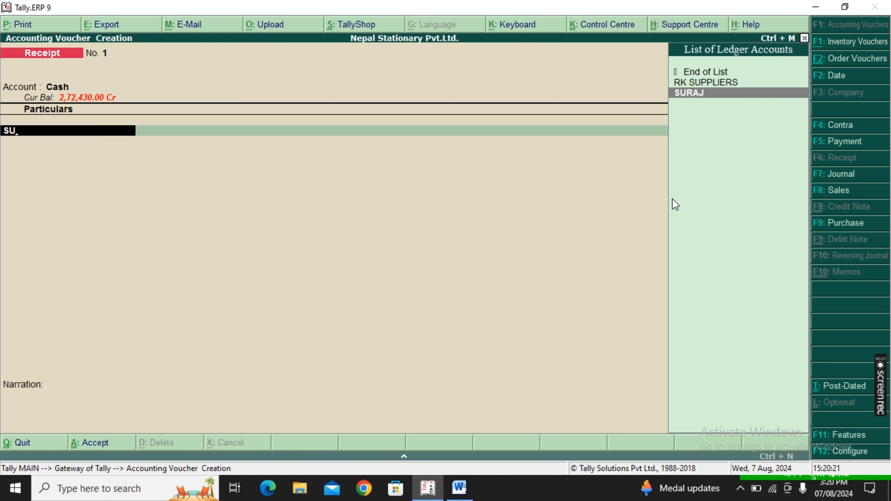
pyautogui.press('Return')
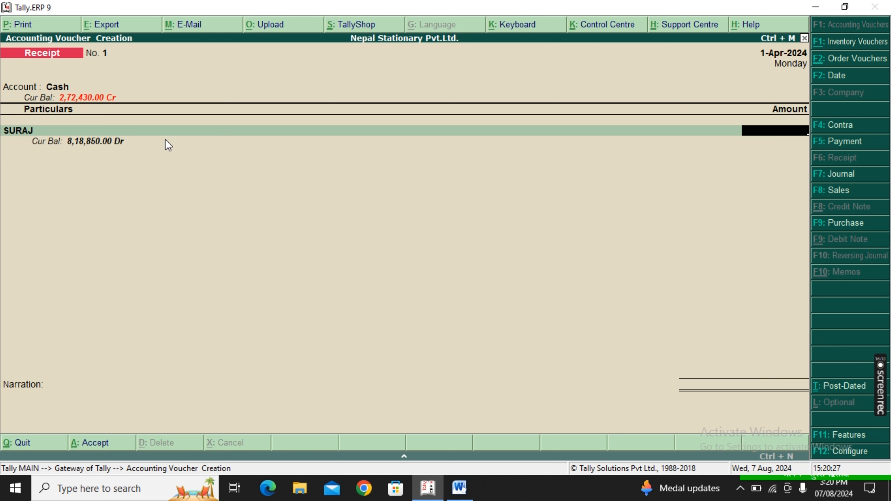
# Enter 8,18,850.00 as the received amount, allocate it against bill reference 2 and end the particulars list.
pyautogui.write('818850')
pyautogui.press('Return')
pyautogui.press('Return')
pyautogui.press('Return')
pyautogui.press('Return')
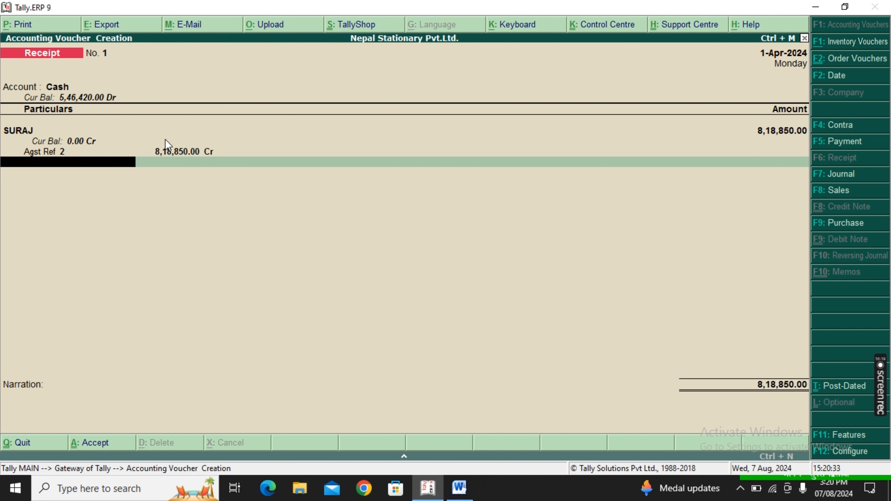
pyautogui.press('Return')
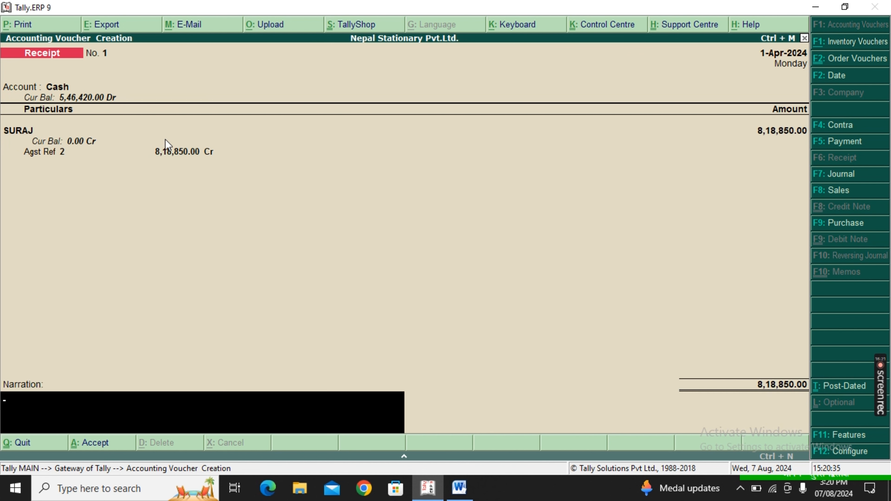
# Enter the narration "BEING CASH RECEIVED FROM" plus the customer's name, save the receipt and leave voucher entry.
pyautogui.write('BEING CASH RECEIVED FOR')
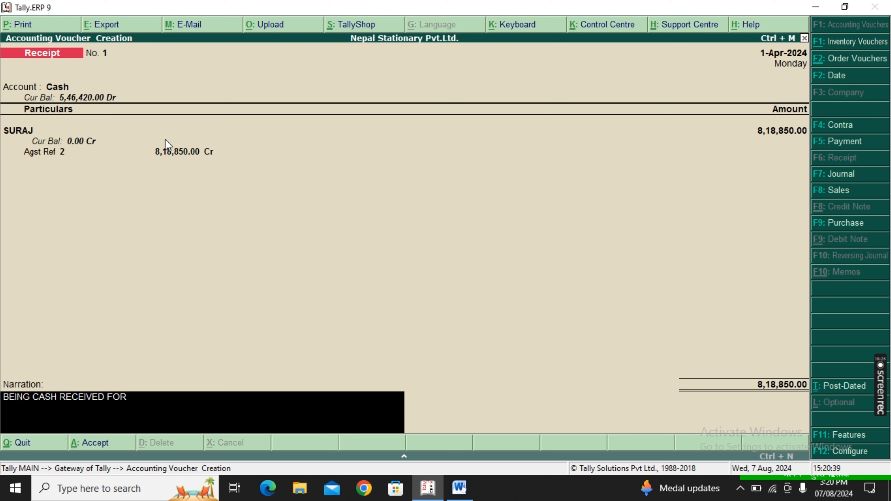
pyautogui.press('BackSpace')
pyautogui.press('BackSpace')
pyautogui.write('ROM SURAJ')
pyautogui.press('Return')
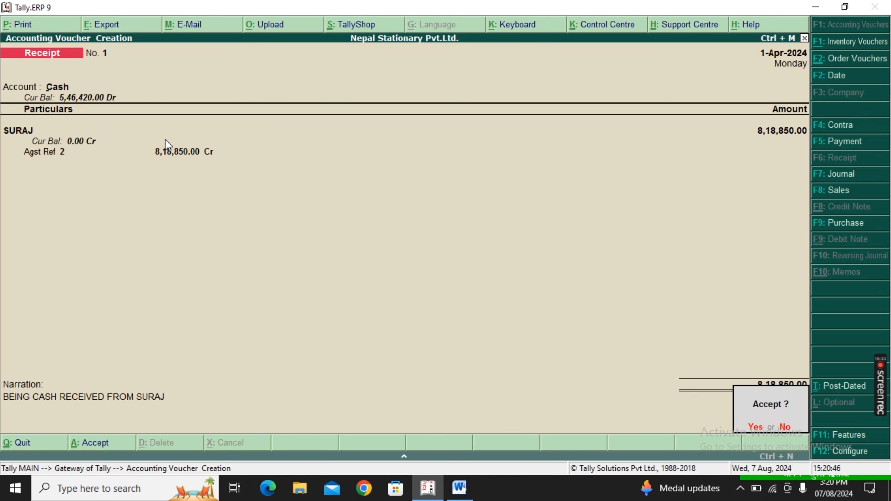
pyautogui.press('Return')
pyautogui.press('Escape')
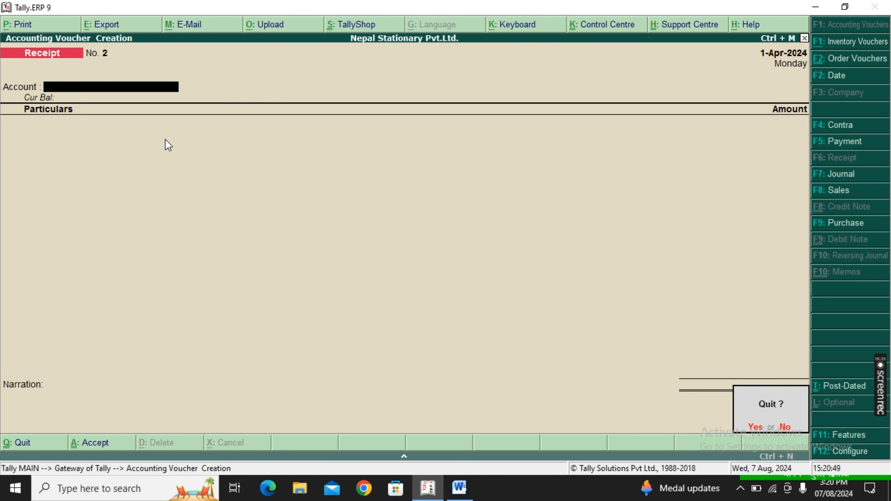
pyautogui.press('Return')
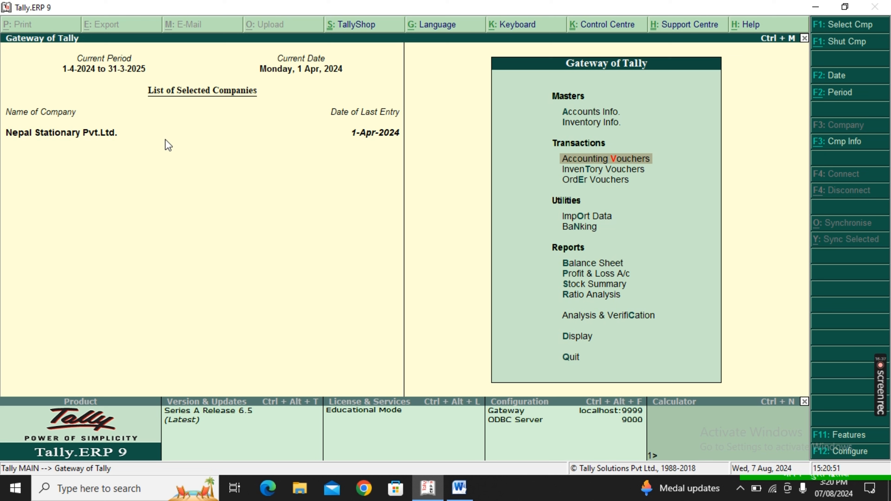